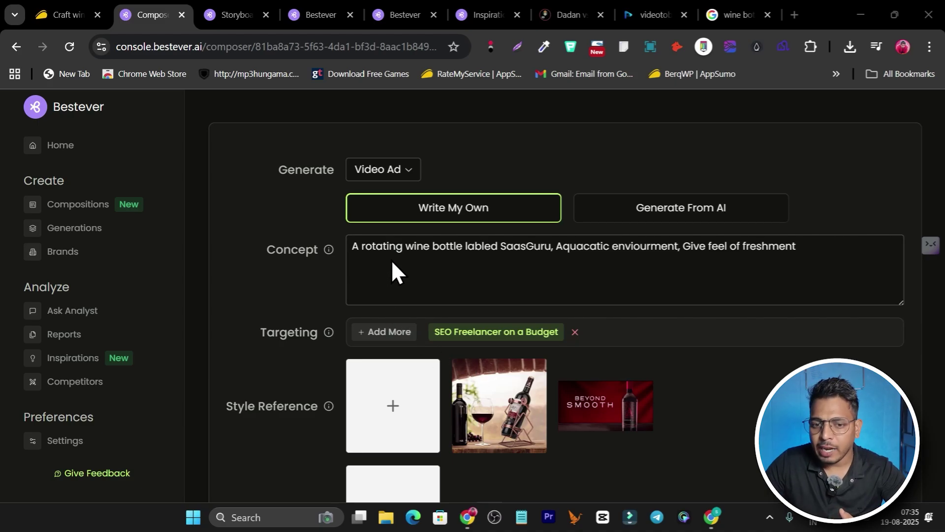
Step: Switch to the wine-bottle storyboard and play the Hook scene's generated video fullscreen
scroll(407, 261, "down", 4)
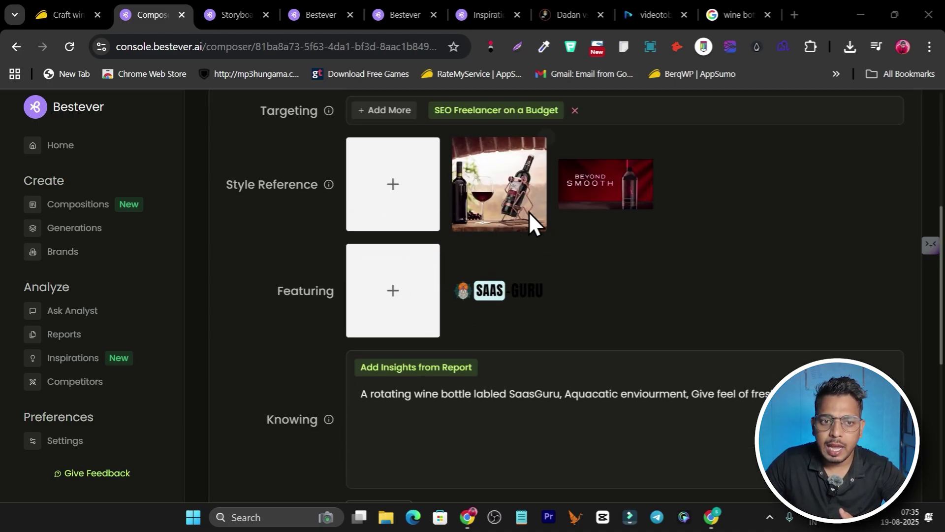
left_click(236, 15)
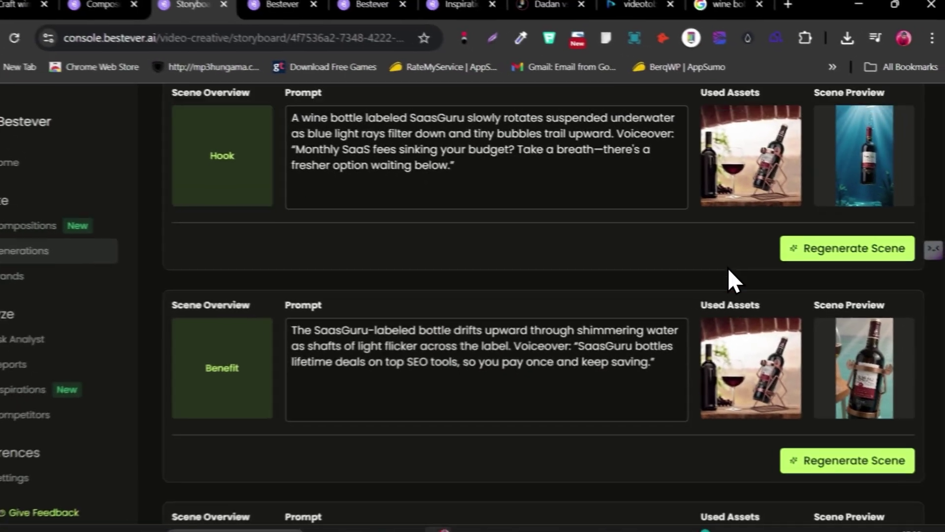
scroll(733, 264, "up", 3)
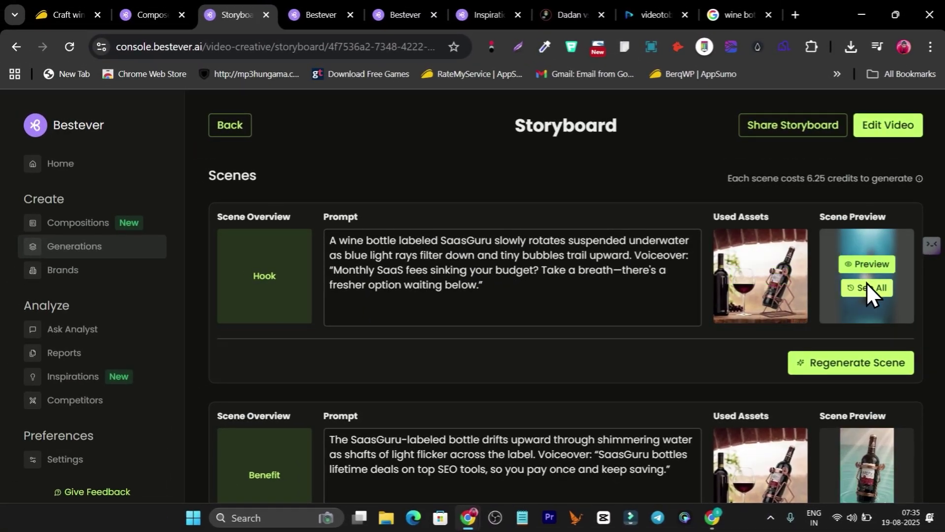
left_click(869, 288)
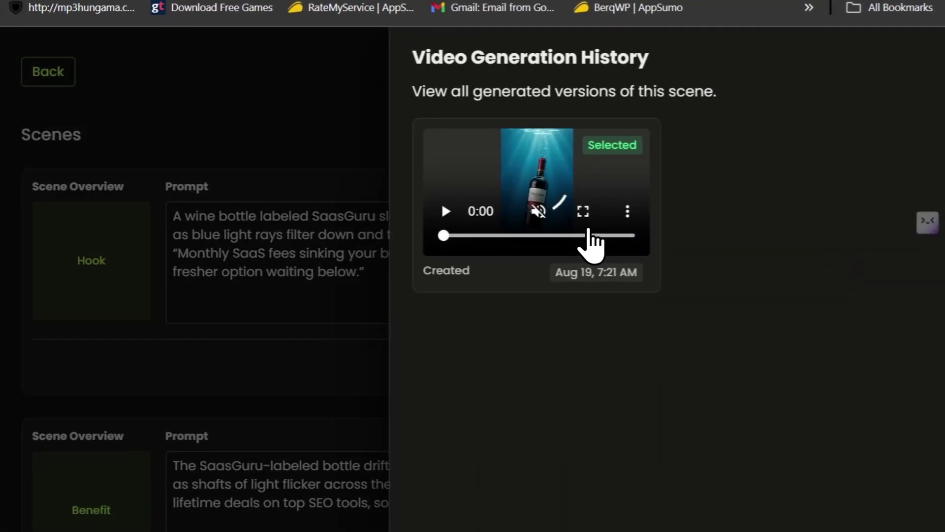
left_click(584, 211)
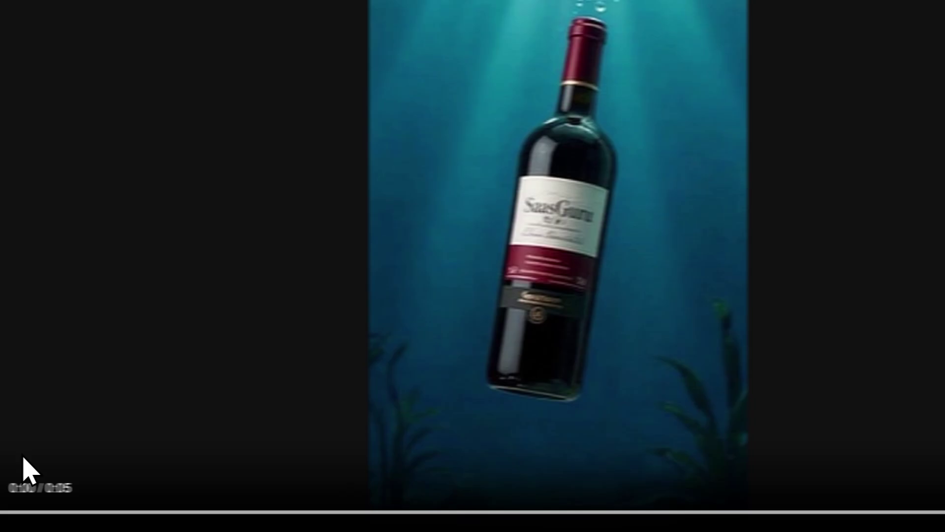
left_click(33, 465)
double_click(33, 468)
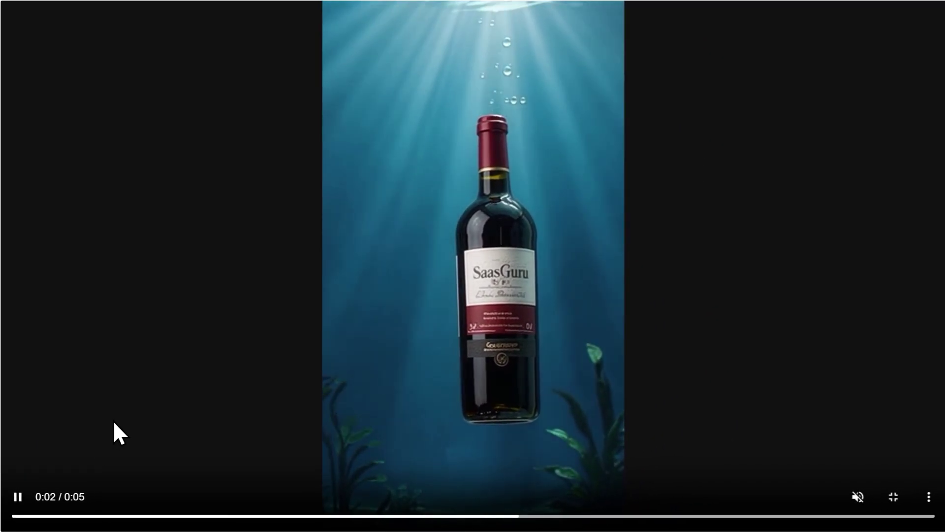
left_click(894, 496)
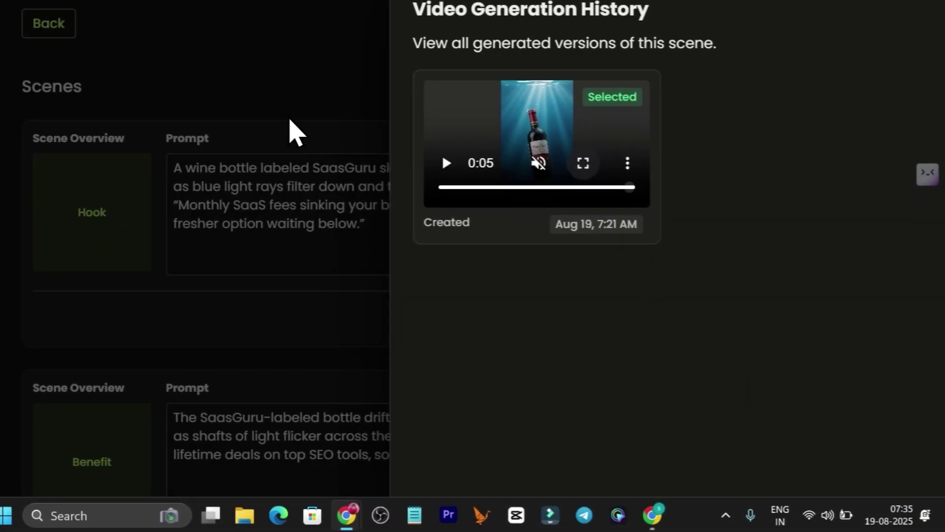
left_click(287, 49)
Step: Play the Benefit scene's generated video fullscreen, then close it and scroll toward Proof
scroll(98, 416, "down", 2)
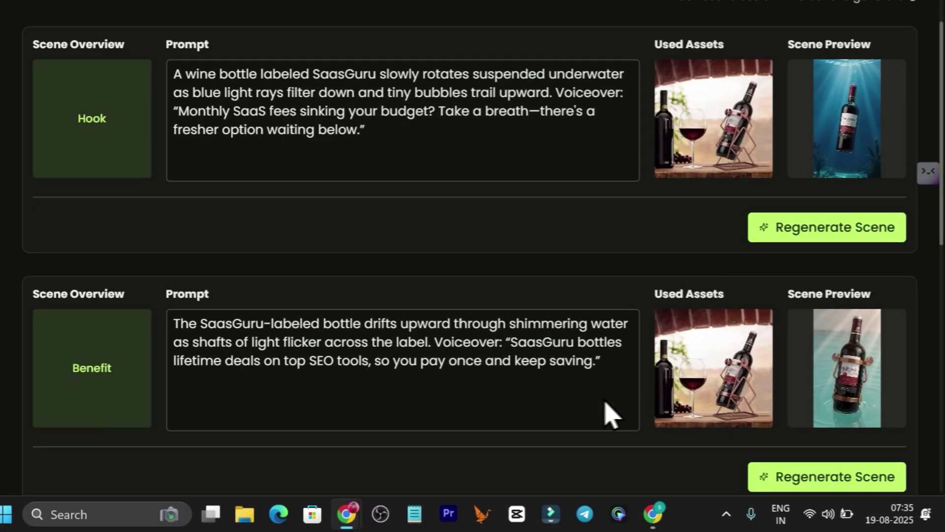
left_click(855, 383)
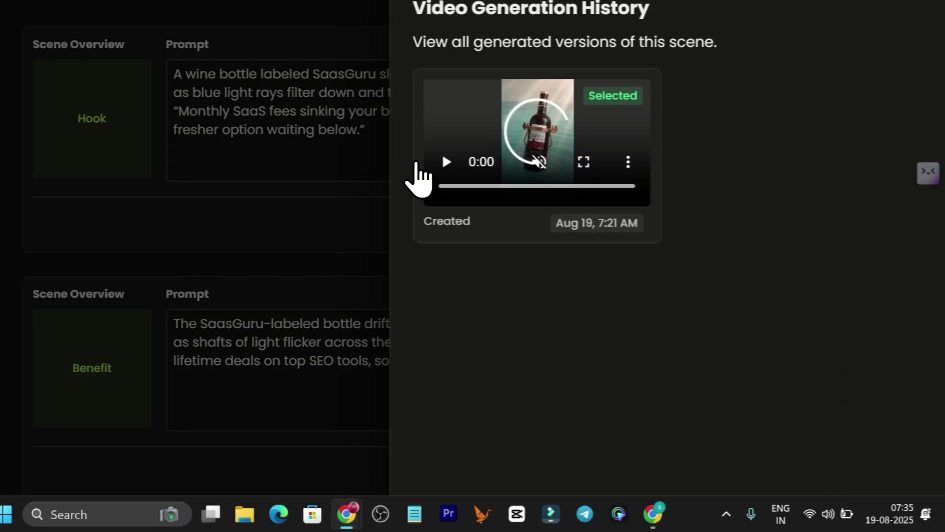
left_click(444, 162)
left_click(586, 162)
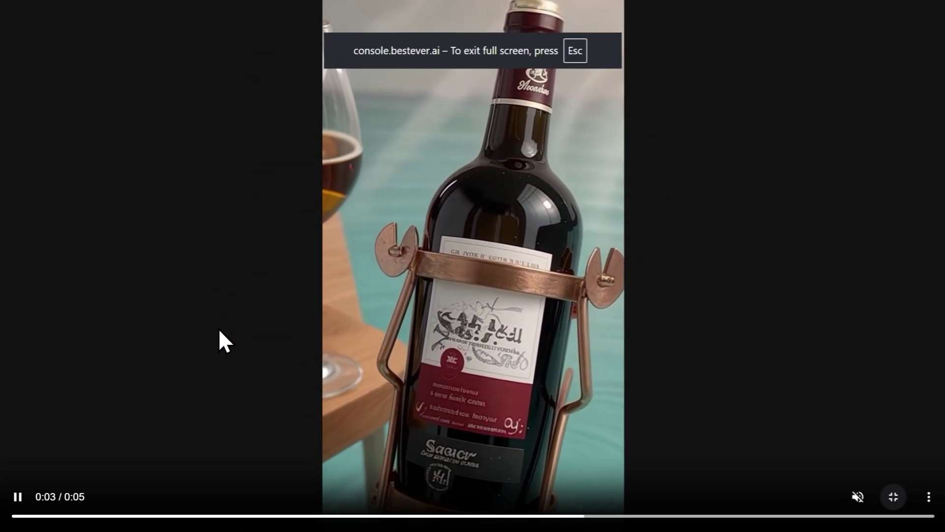
left_click(892, 496)
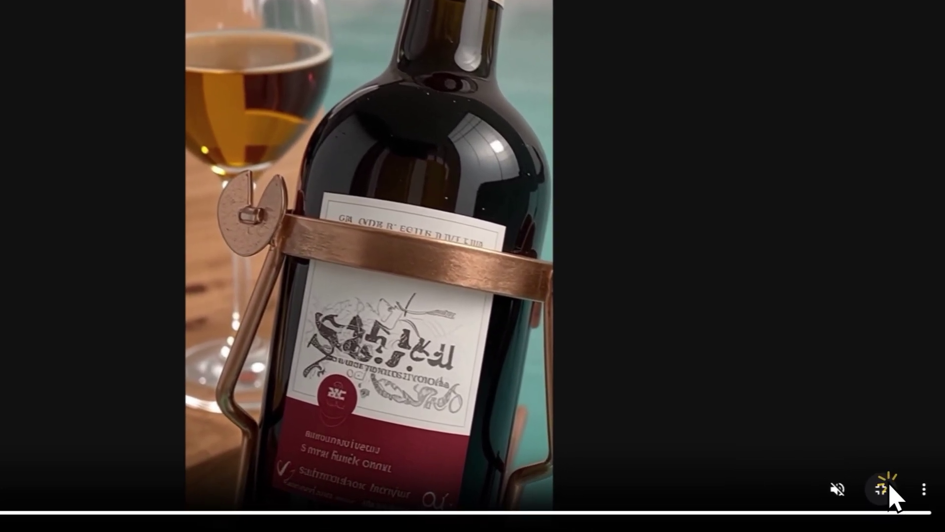
left_click(59, 211)
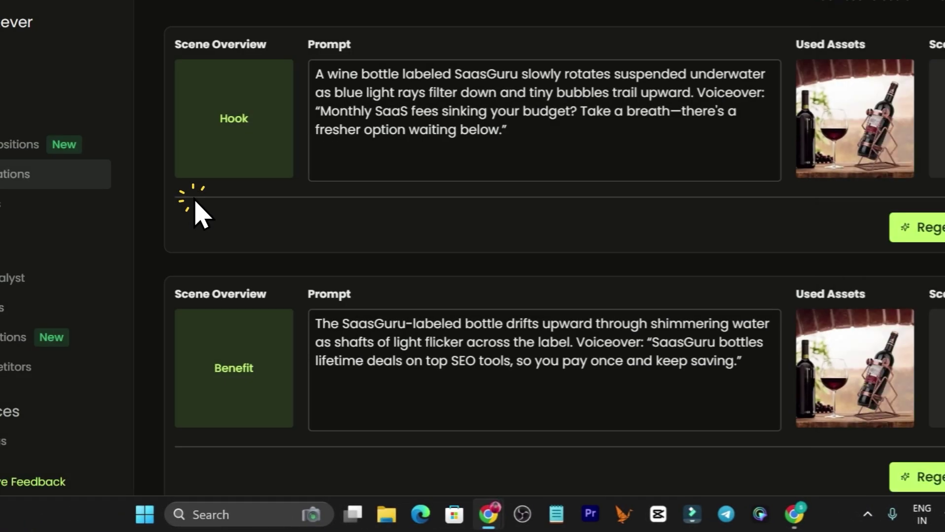
scroll(211, 253, "down", 3)
scroll(264, 345, "down", 3)
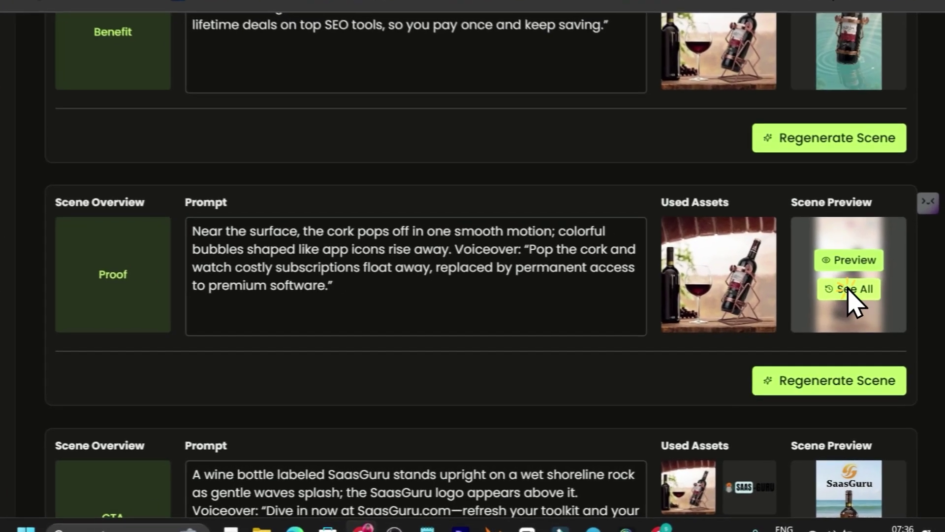
left_click(867, 316)
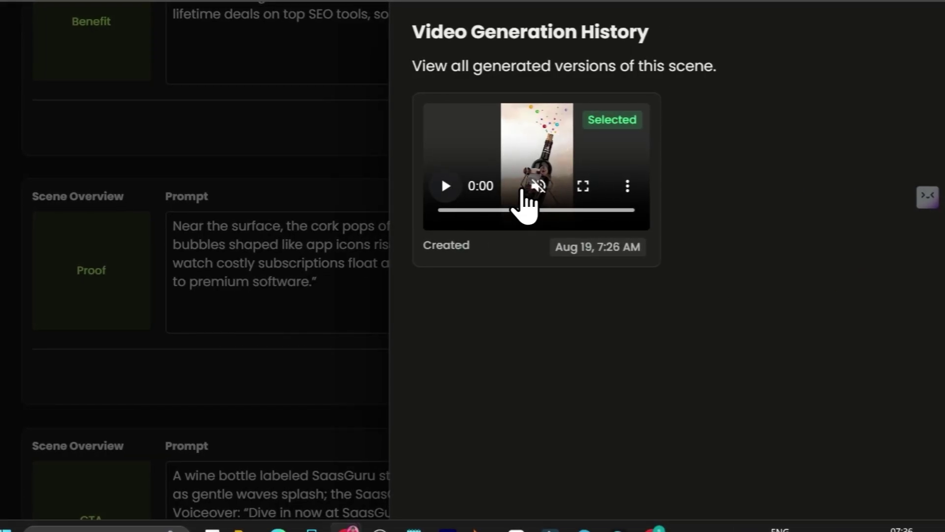
left_click(583, 186)
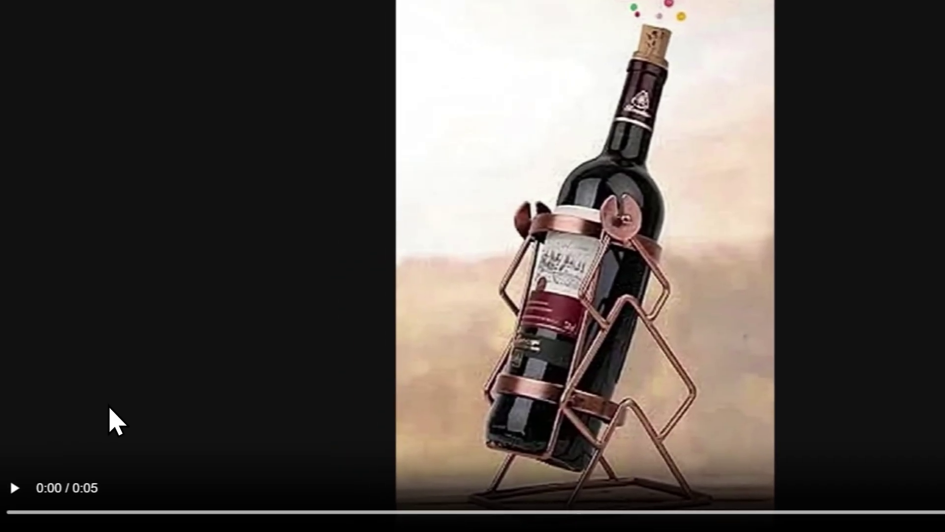
key("Escape")
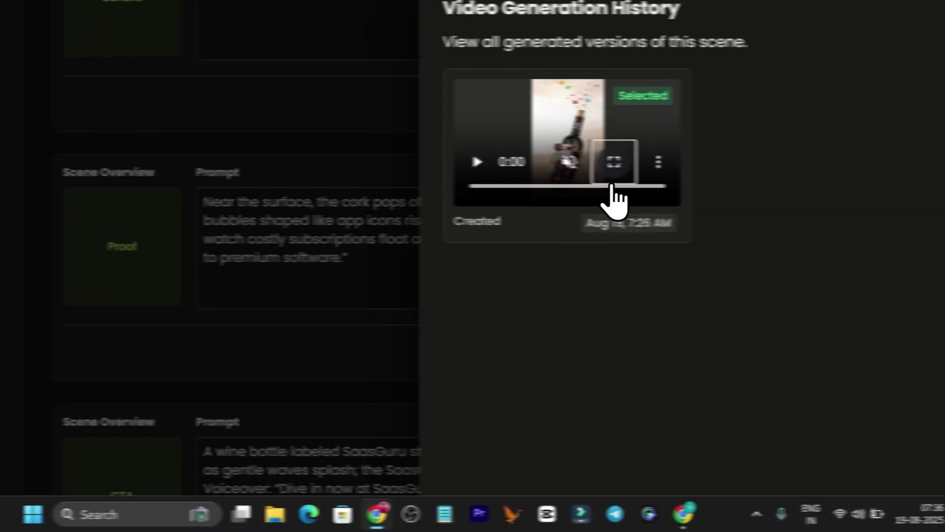
left_click(601, 160)
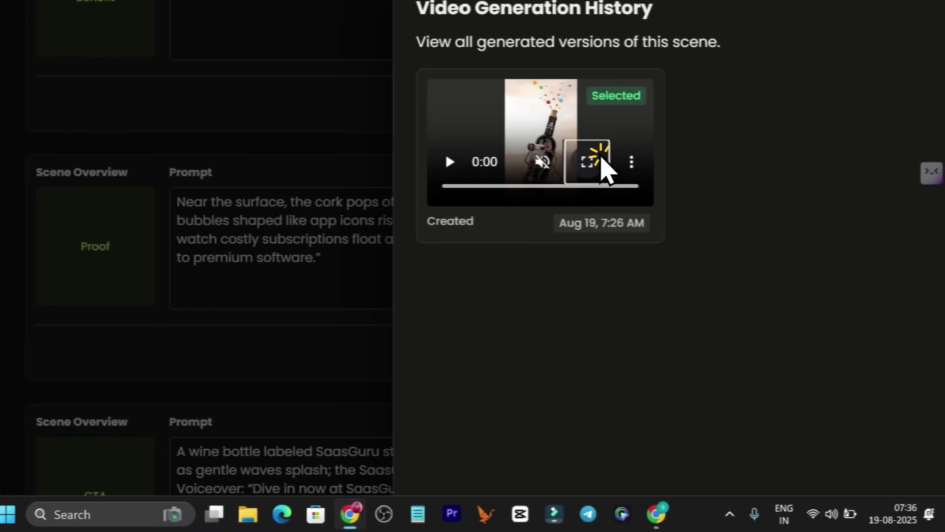
left_click(201, 285)
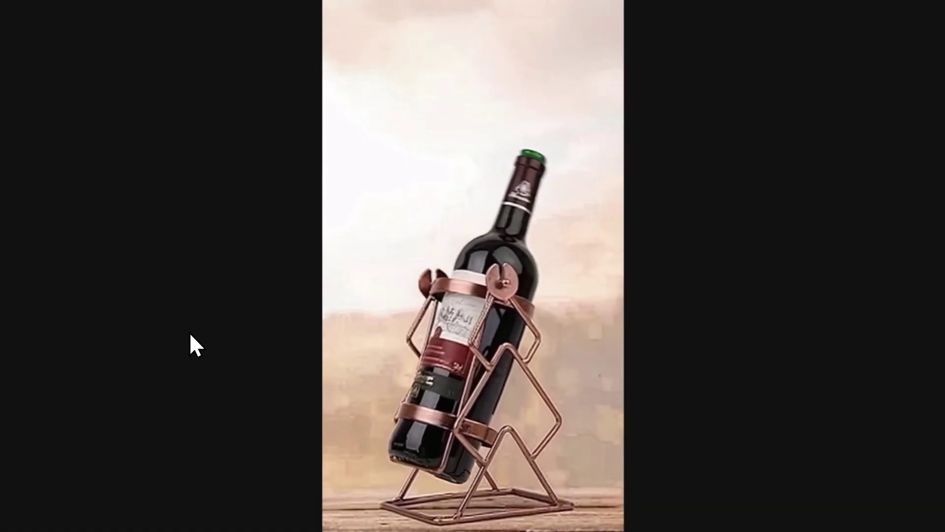
left_click(99, 276)
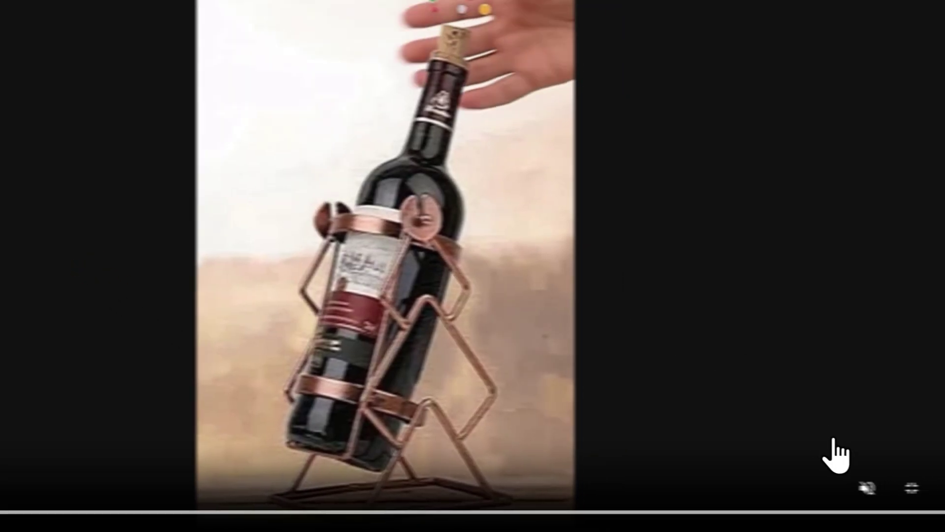
left_click(911, 488)
left_click(125, 243)
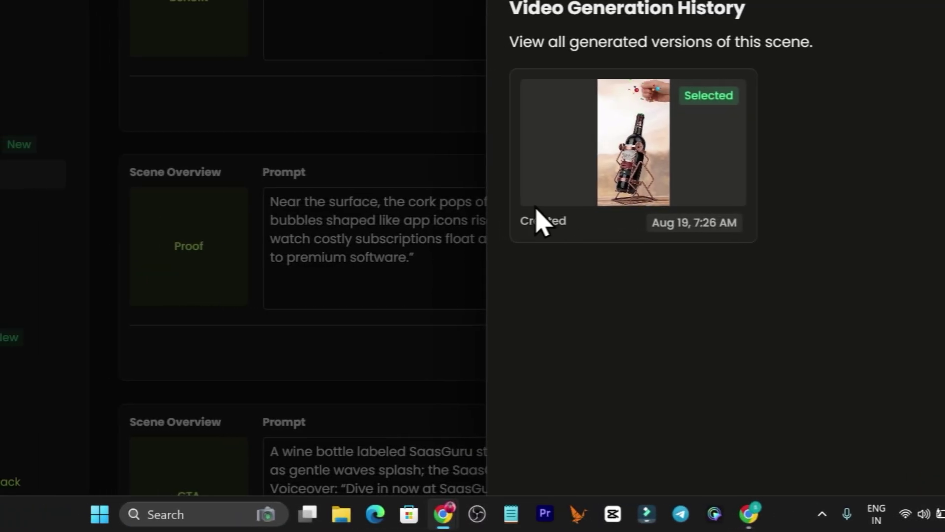
left_click(357, 79)
scroll(433, 256, "down", 3)
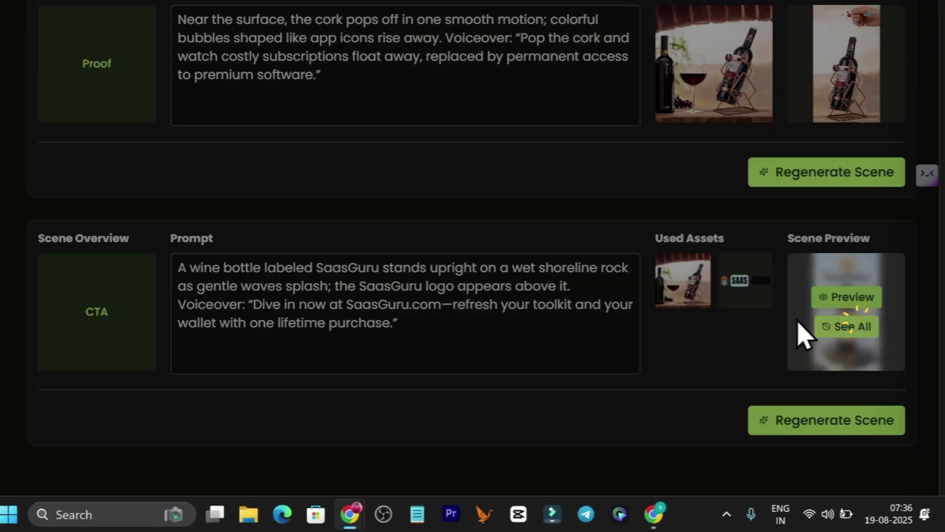
left_click(866, 367)
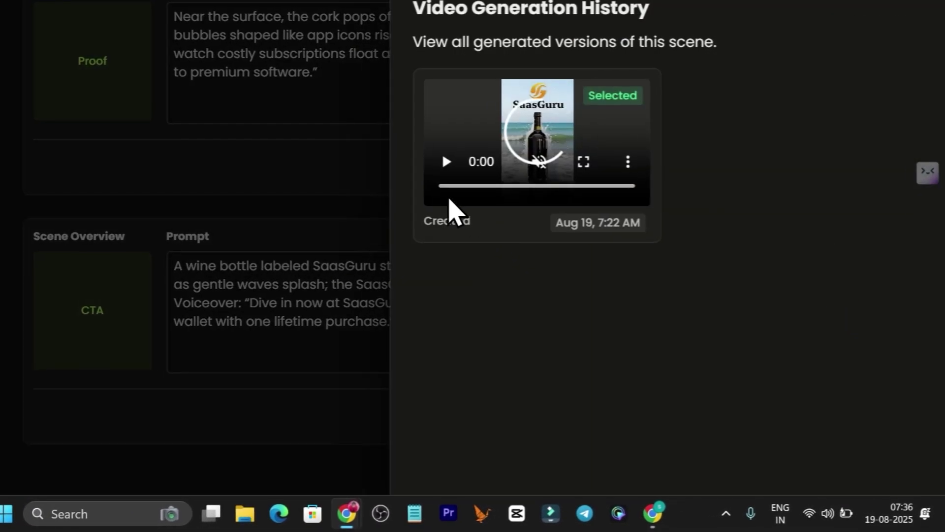
left_click(445, 163)
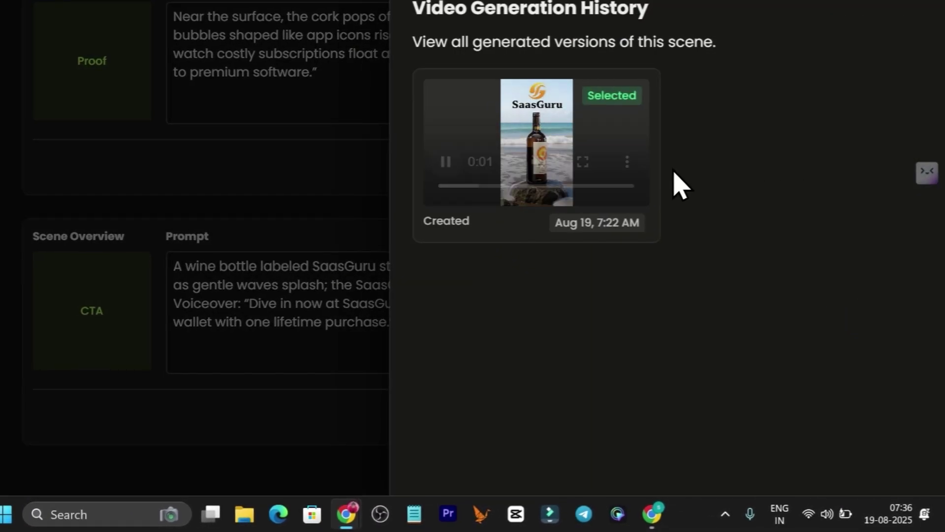
left_click(585, 159)
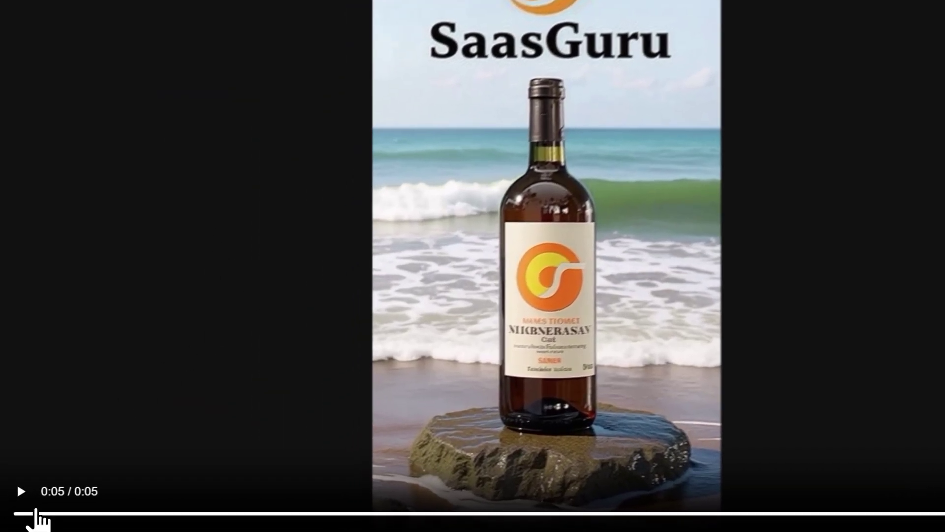
left_click(36, 512)
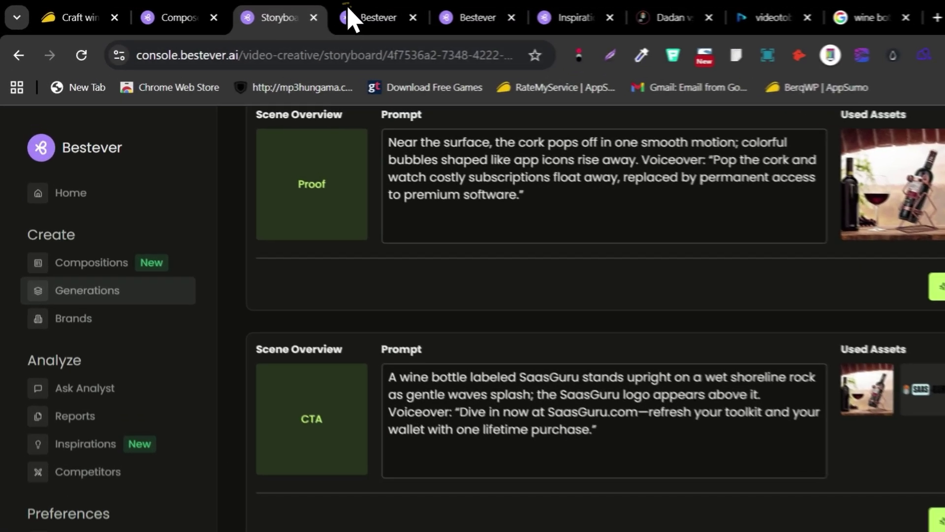
Step: Browse the Start Creating carousel options on the Bestever Home page
left_click(345, 15)
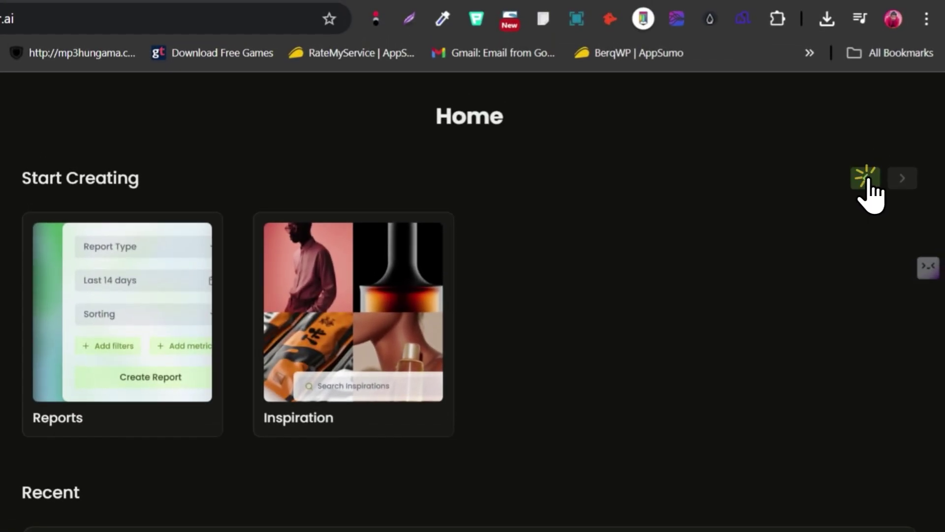
left_click(896, 117)
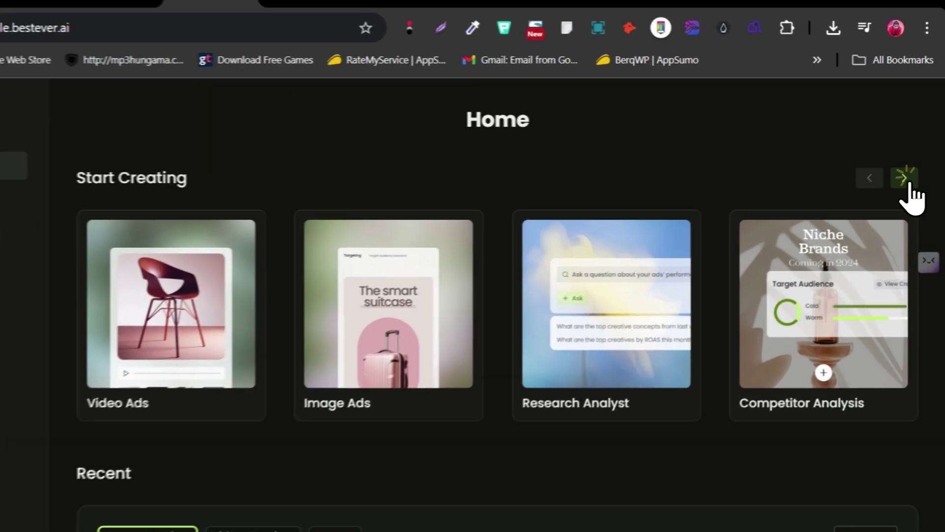
left_click(911, 174)
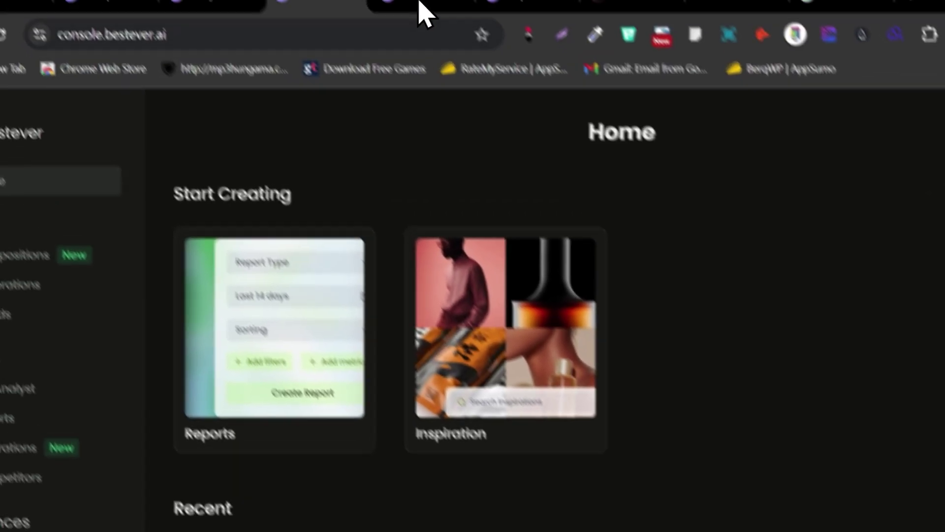
left_click(379, 0)
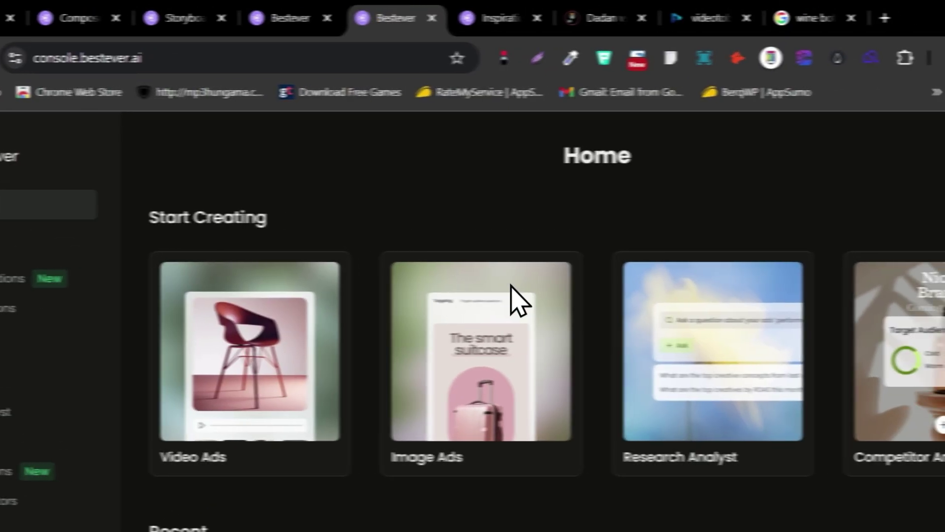
Step: Scroll through the Inspirations ad gallery, then bring up the Bestever AppSumo deal page
left_click(539, 17)
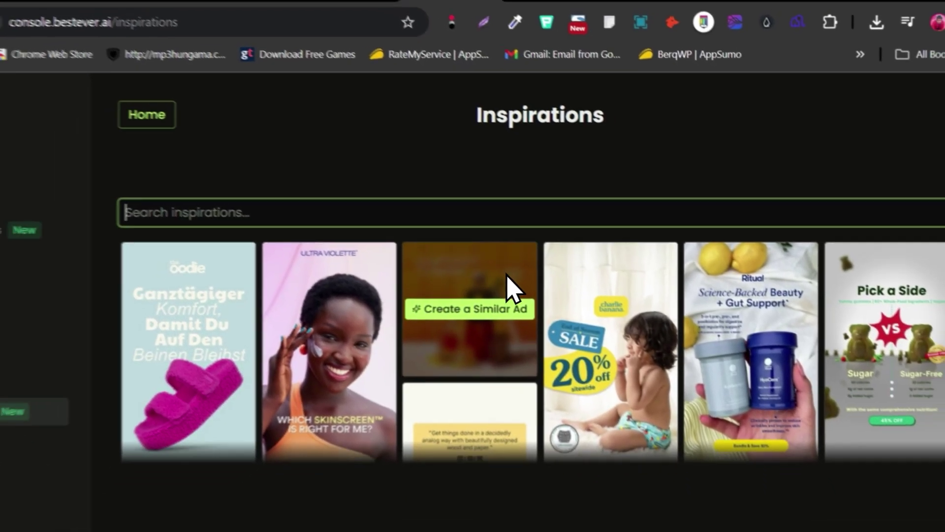
scroll(458, 305, "down", 10)
scroll(496, 332, "down", 4)
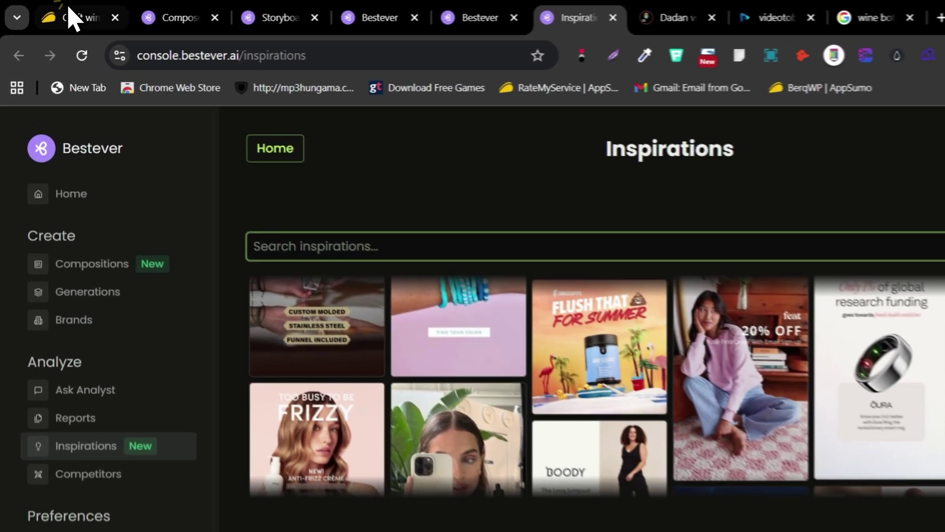
left_click(62, 15)
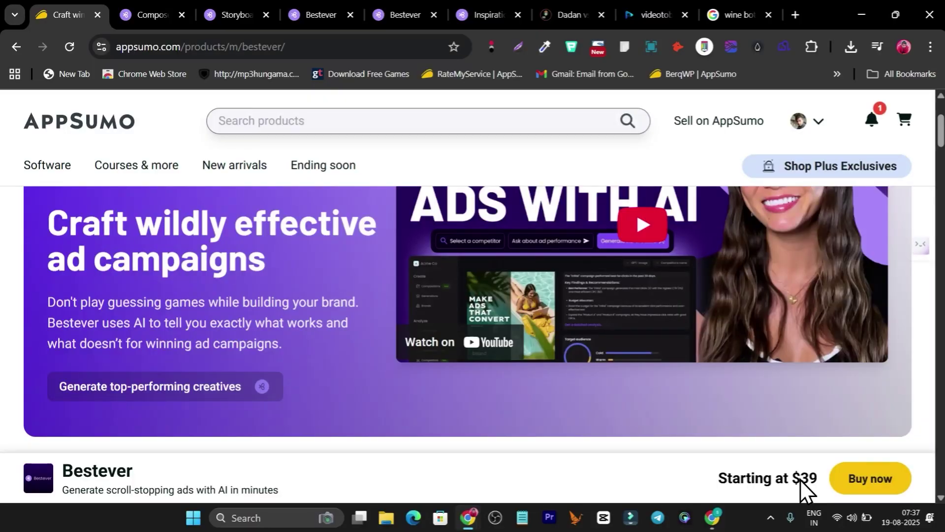
scroll(390, 320, "down", 4)
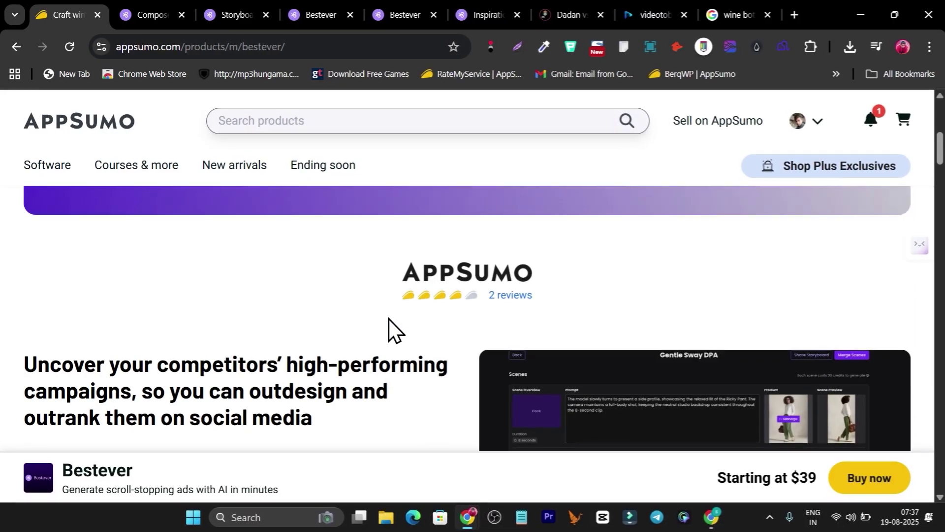
scroll(393, 325, "down", 10)
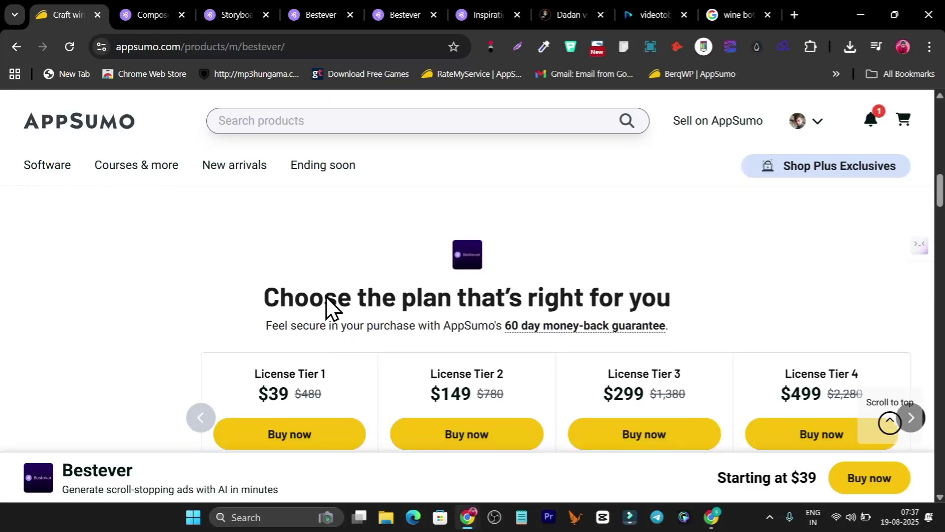
scroll(345, 303, "down", 3)
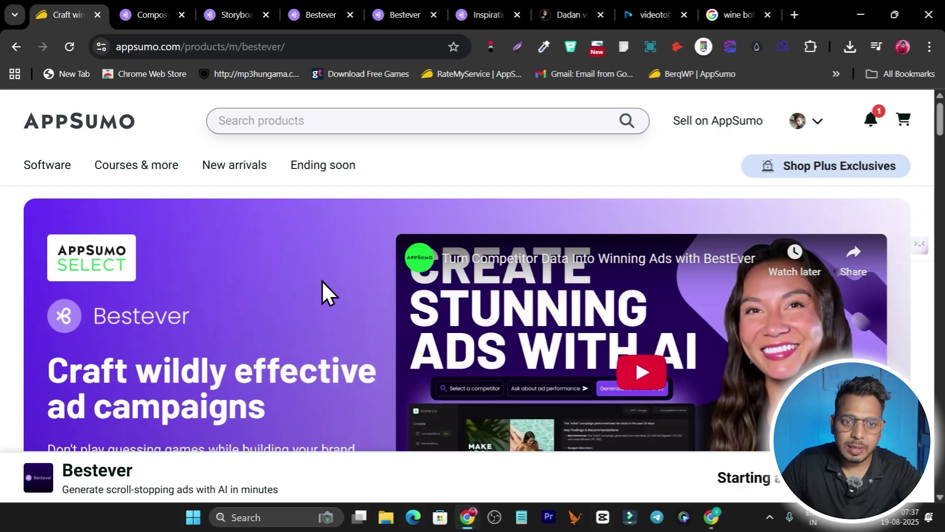
scroll(321, 290, "down", 3)
scroll(320, 295, "up", 3)
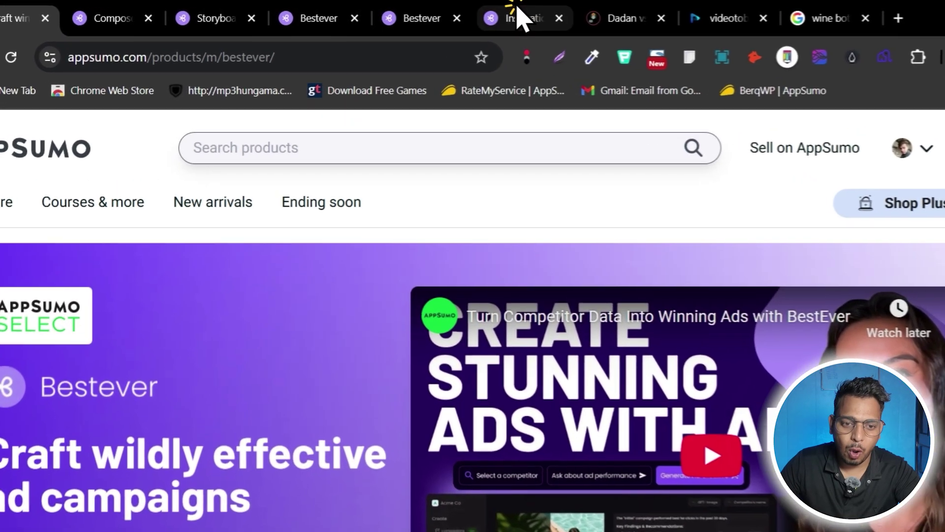
Step: Go from Inspirations to Home, then open Compositions to see the single Untitled composition
left_click(485, 14)
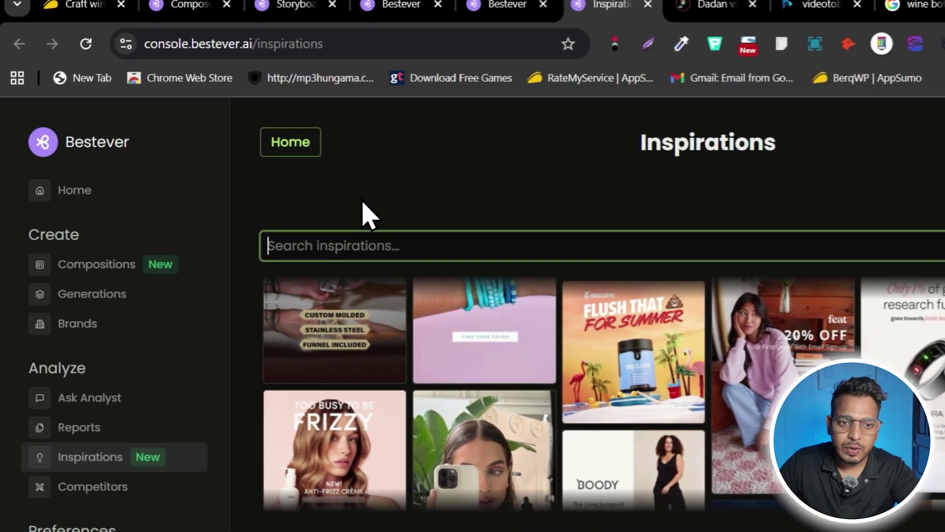
left_click(295, 144)
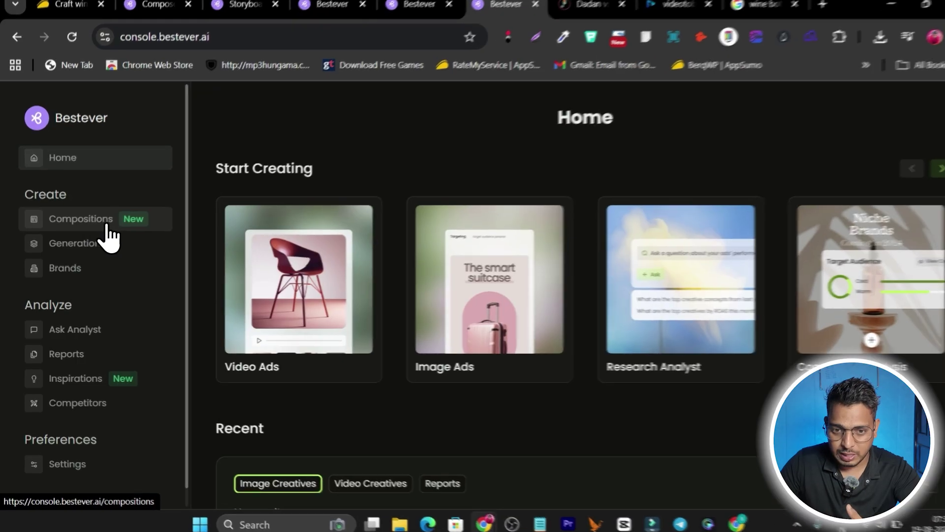
left_click(104, 239)
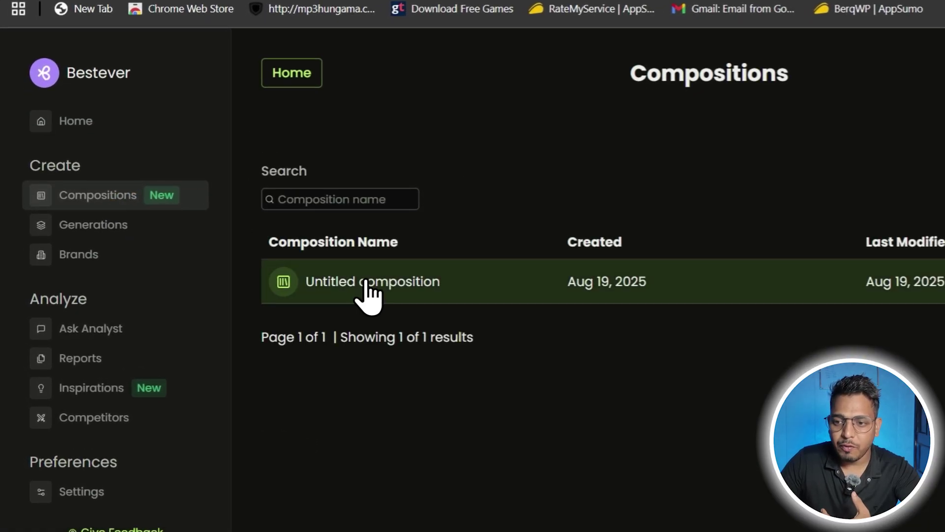
Step: Open the Untitled composition, highlight its wine-bottle concept, then view the 'wine bottle ad' image results
left_click(367, 286)
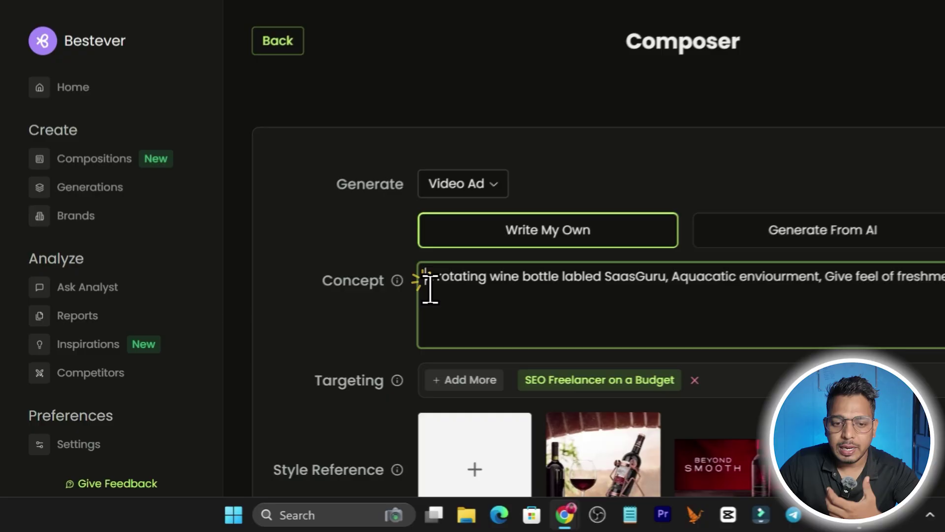
left_click(364, 330)
left_click_drag(371, 329, 502, 328)
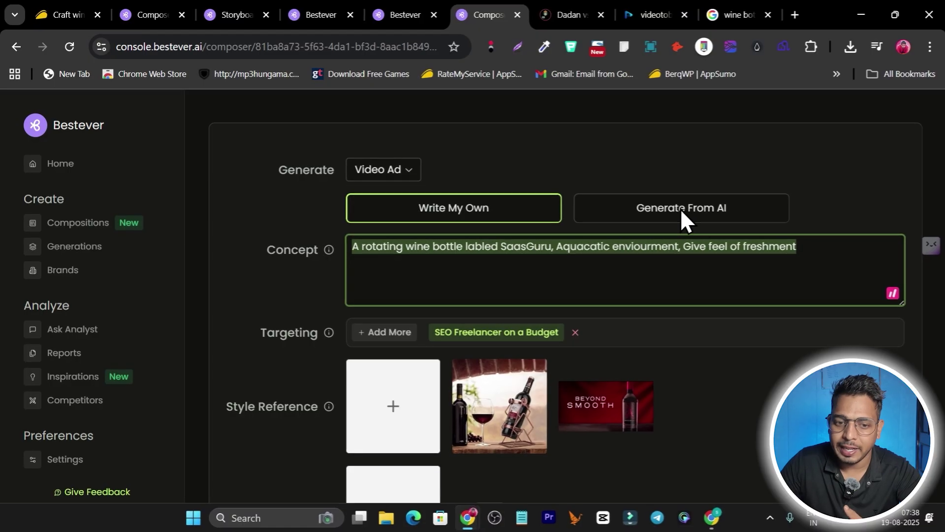
scroll(509, 318, "down", 2)
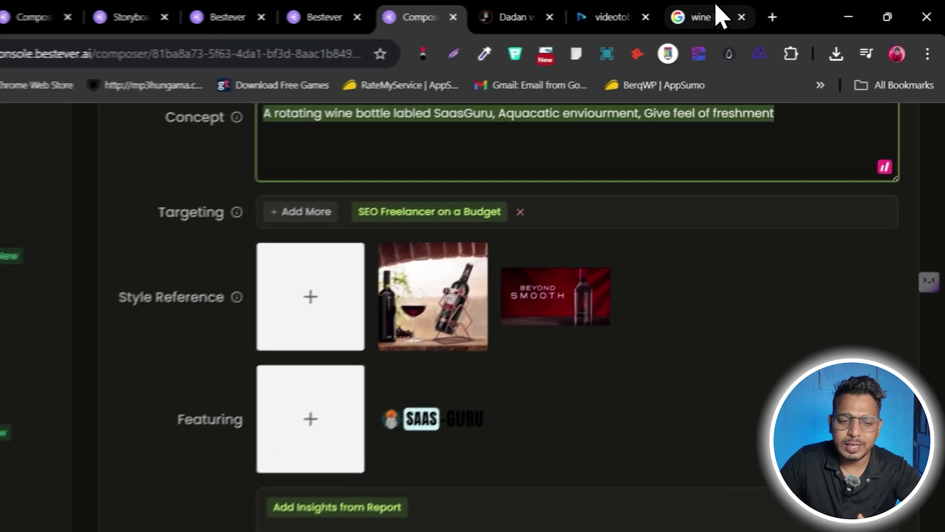
left_click(744, 16)
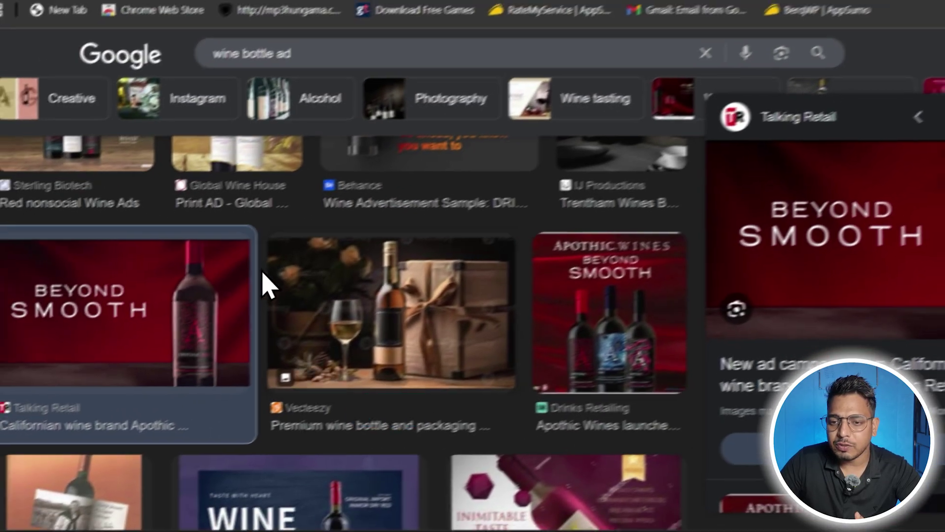
Step: Scroll the wine bottle ad results, then return to the Bestever composer for the wine-bottle ad
scroll(837, 266, "down", 3)
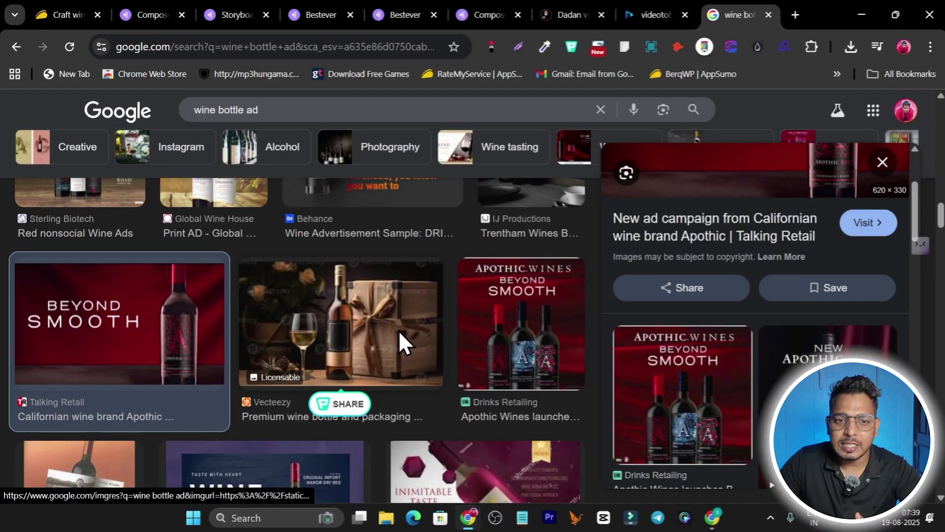
scroll(397, 330, "down", 3)
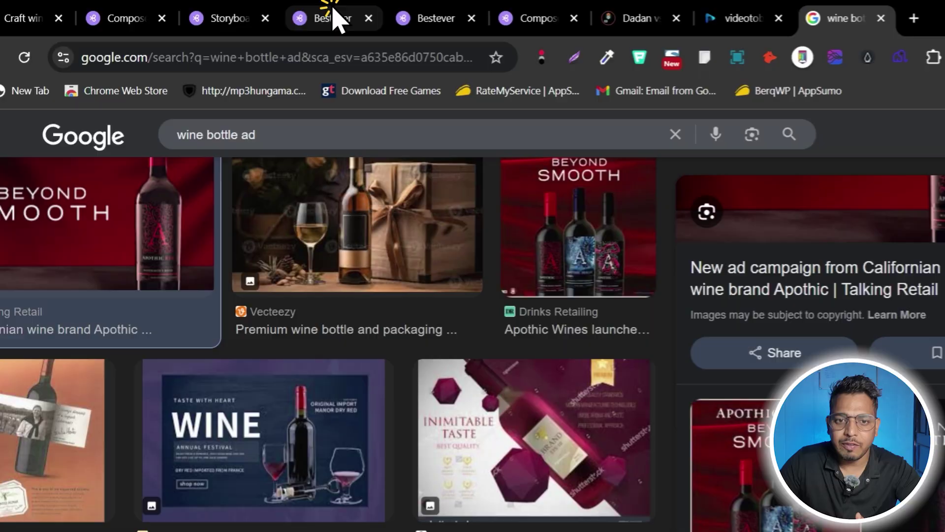
left_click(329, 10)
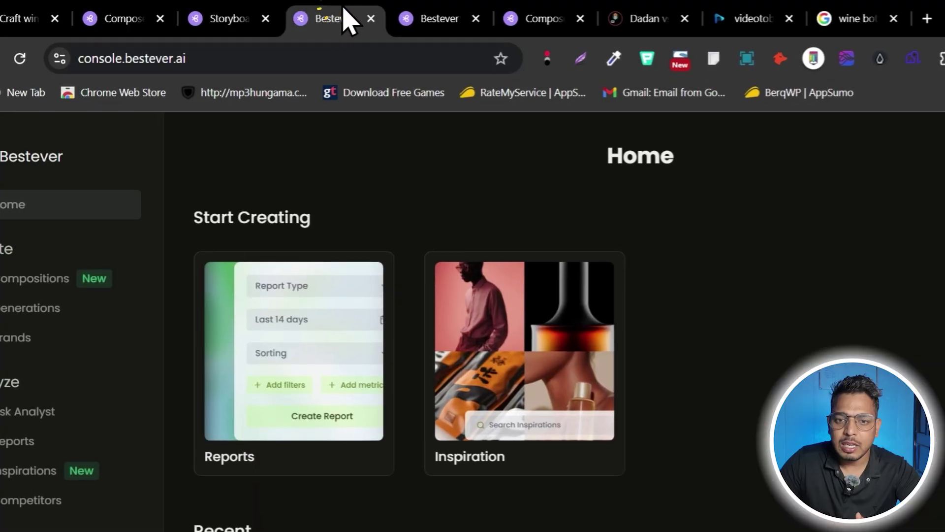
left_click(443, 15)
left_click(517, 17)
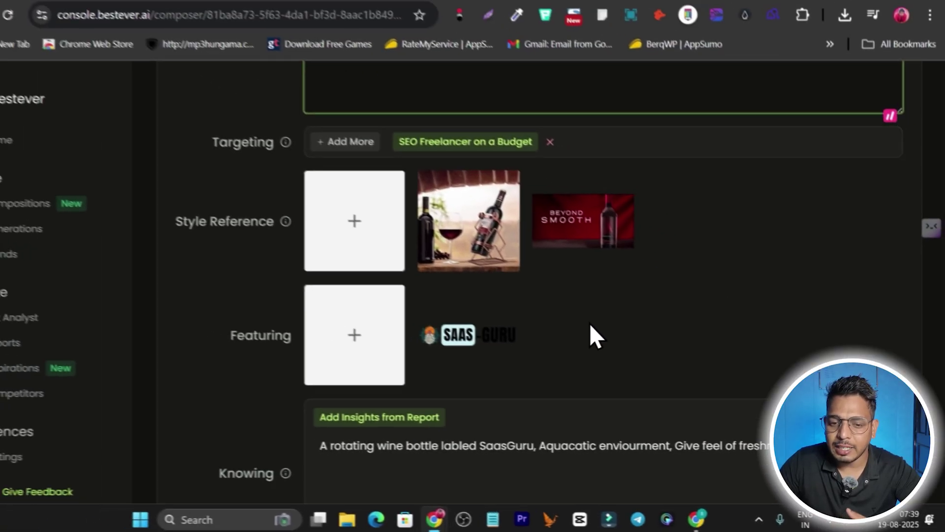
scroll(590, 323, "down", 2)
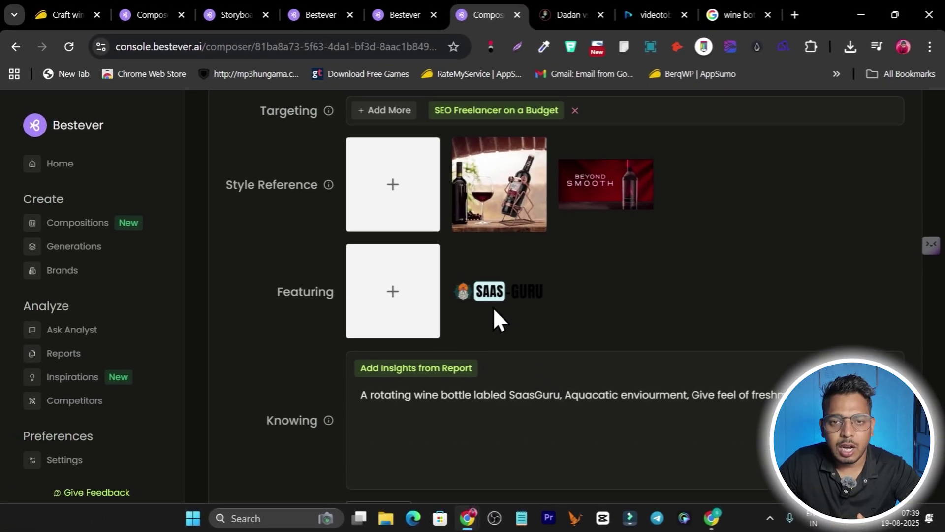
Step: Keep the aspect ratio at Portrait and open the actor selection list
mouse_move(519, 311)
scroll(512, 292, "down", 1)
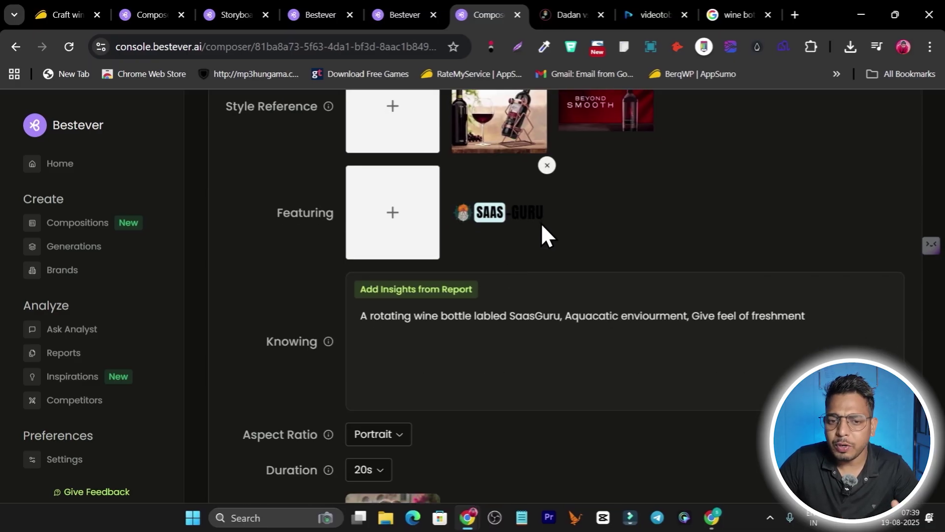
scroll(540, 235, "down", 3)
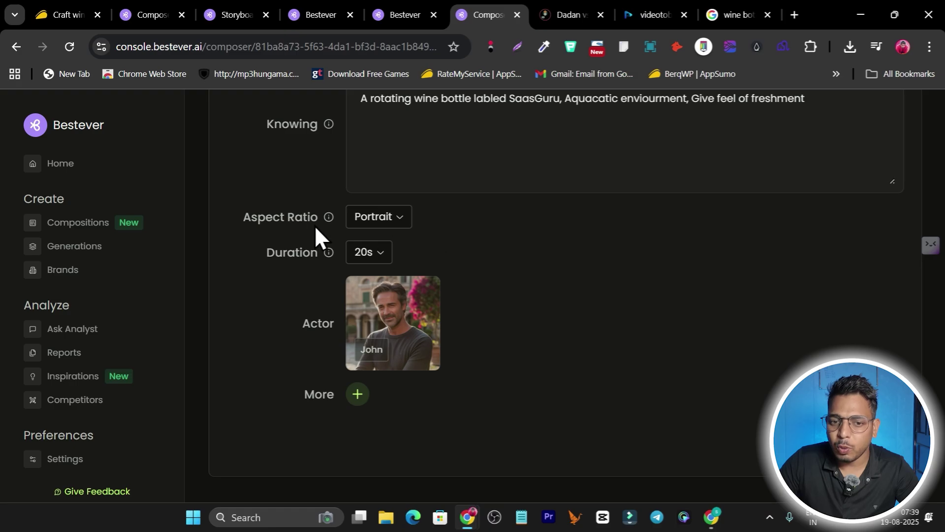
left_click(382, 219)
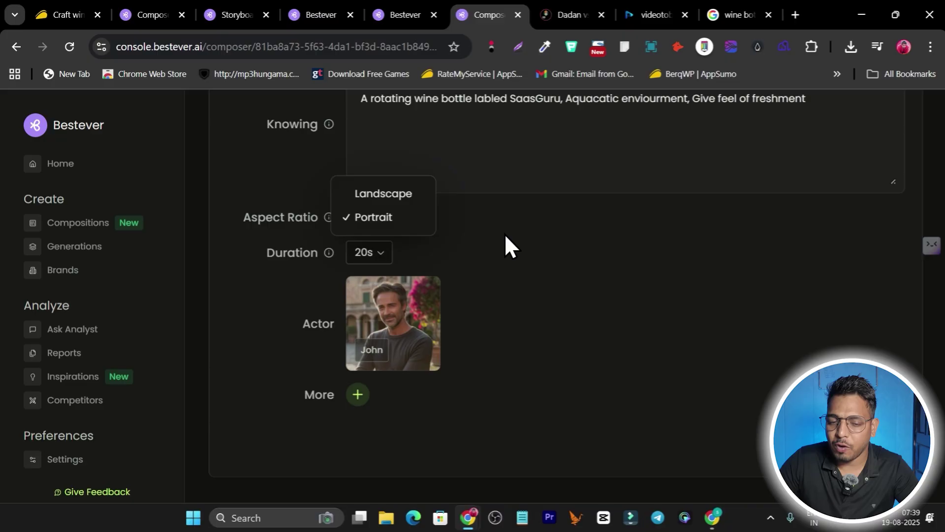
left_click(534, 249)
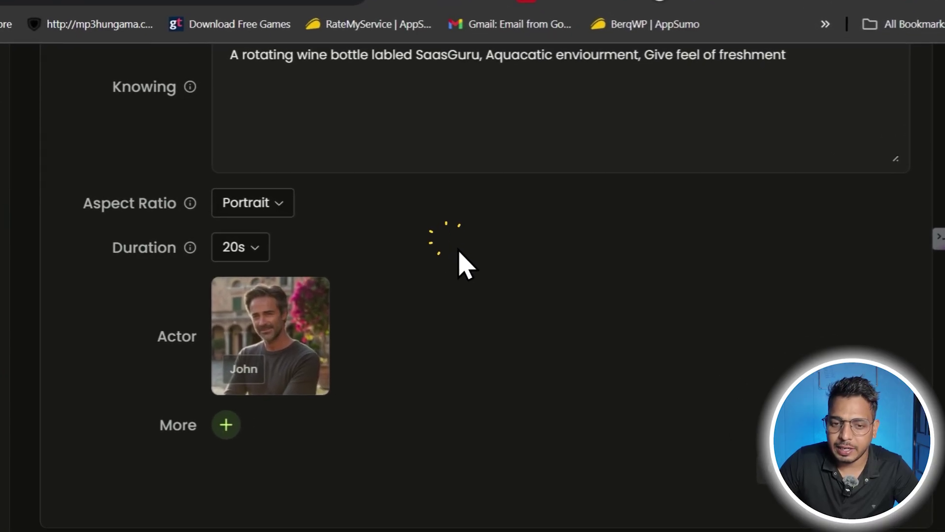
scroll(404, 276, "down", 1)
left_click(254, 263)
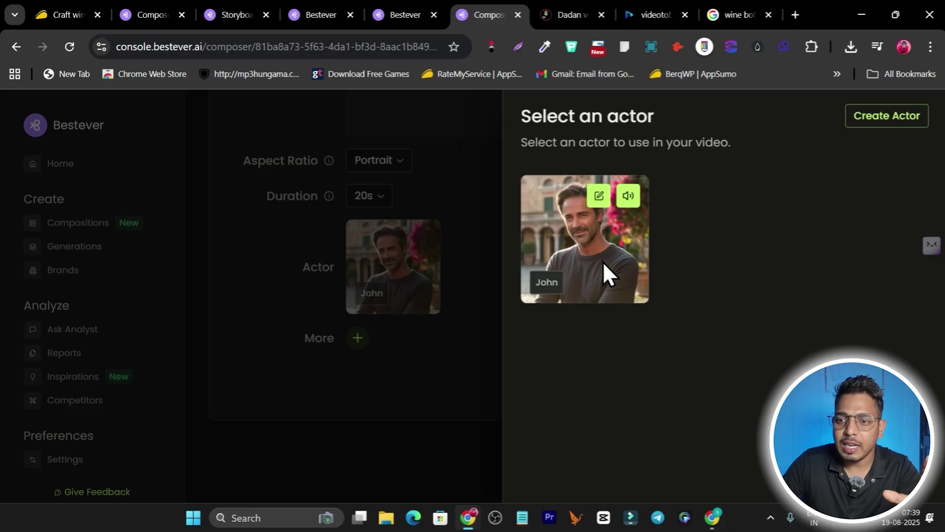
Step: Start creating a new actor, then cancel without creating one
left_click(891, 117)
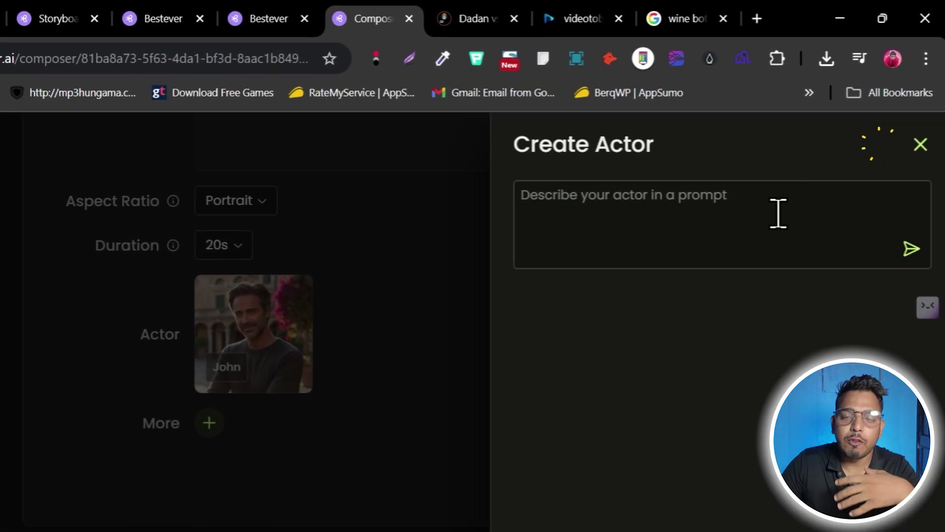
left_click(595, 217)
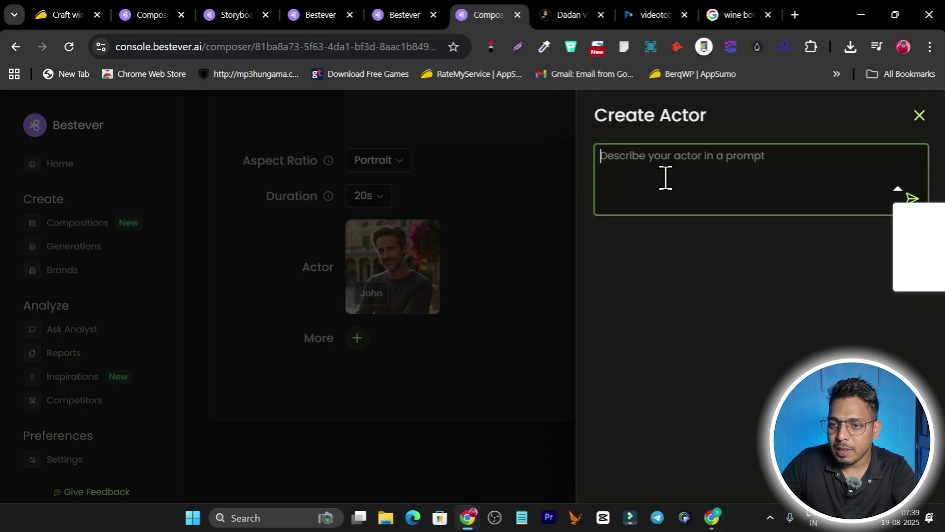
left_click(919, 115)
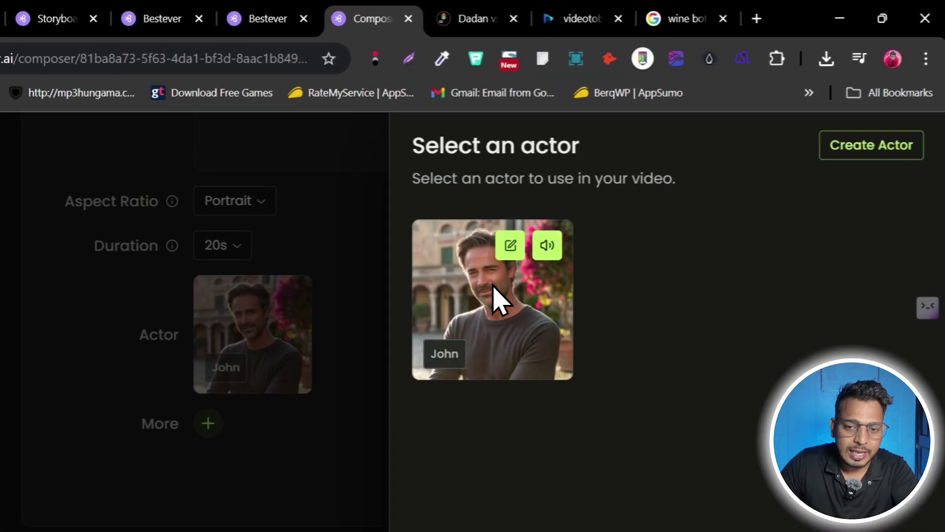
Step: Give John the 'Deep male meme narrator' voice and assign him to the video ad
left_click(509, 246)
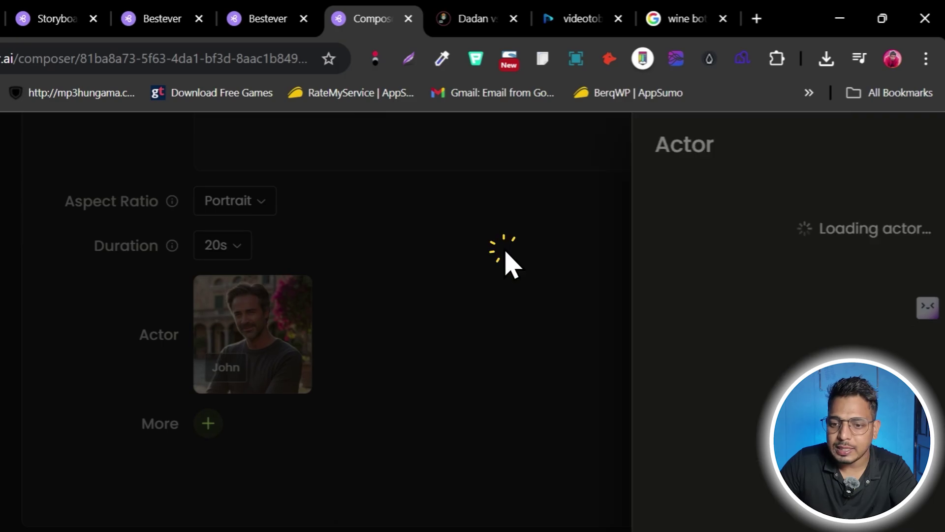
scroll(733, 295, "down", 5)
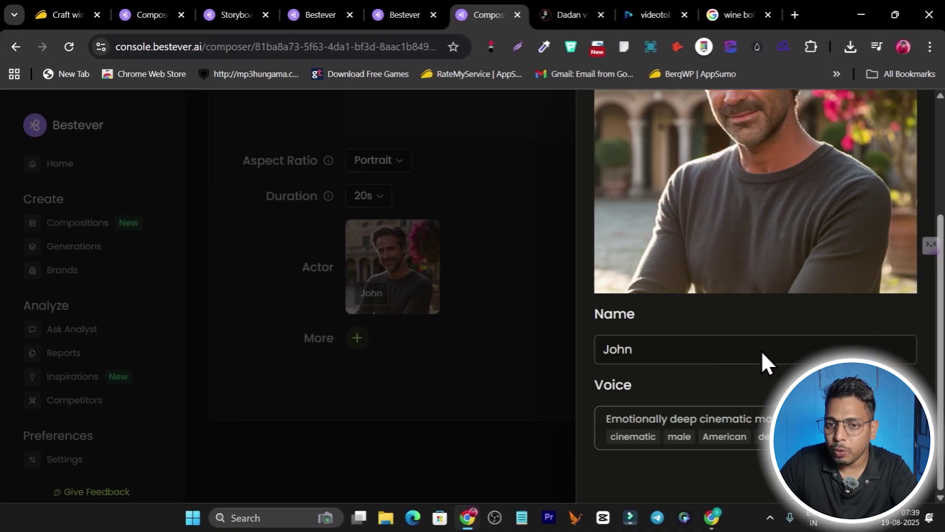
scroll(807, 315, "up", 4)
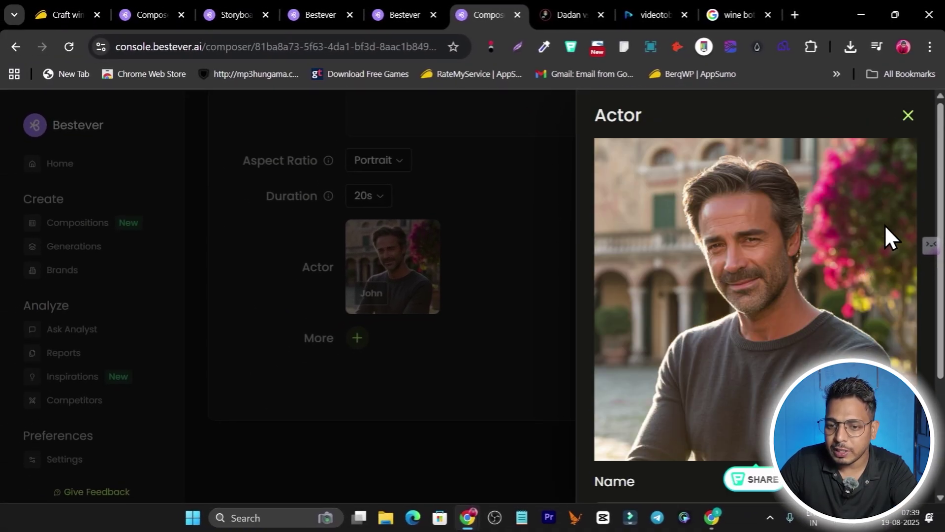
scroll(867, 266, "down", 4)
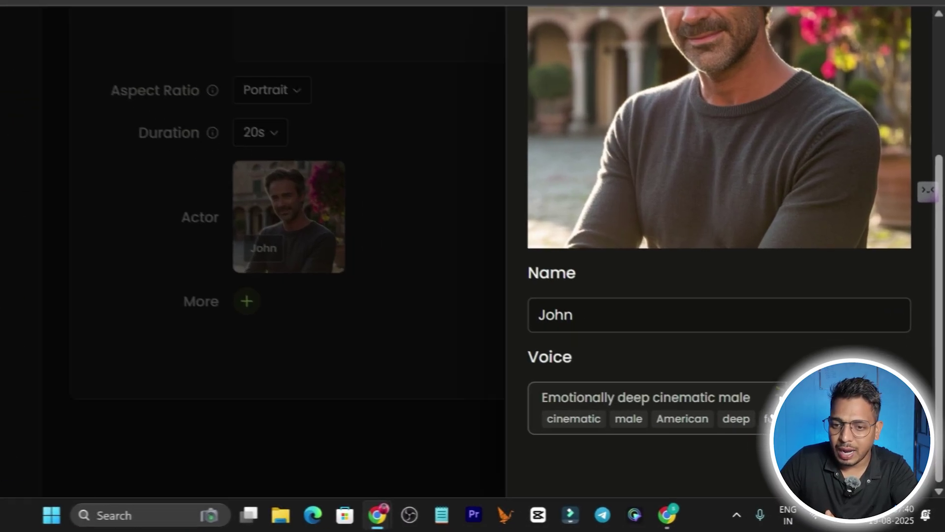
left_click(709, 428)
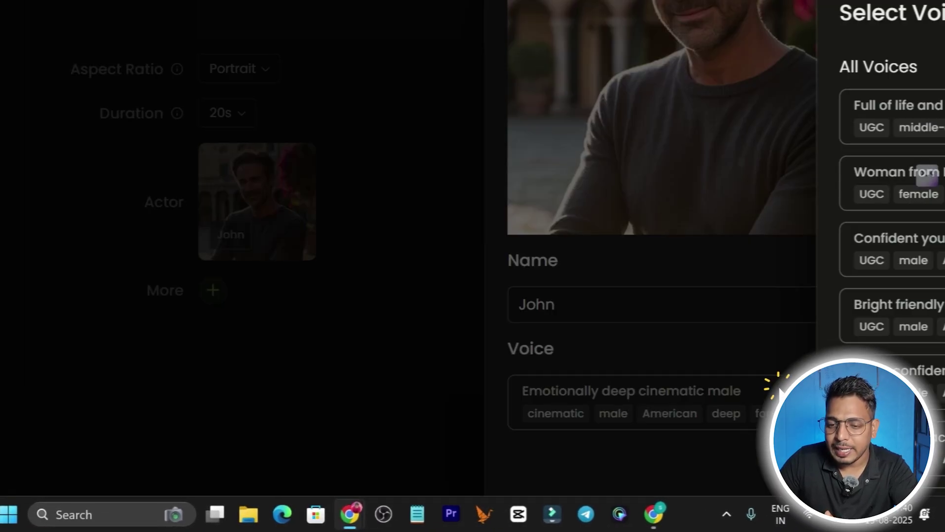
scroll(694, 315, "down", 15)
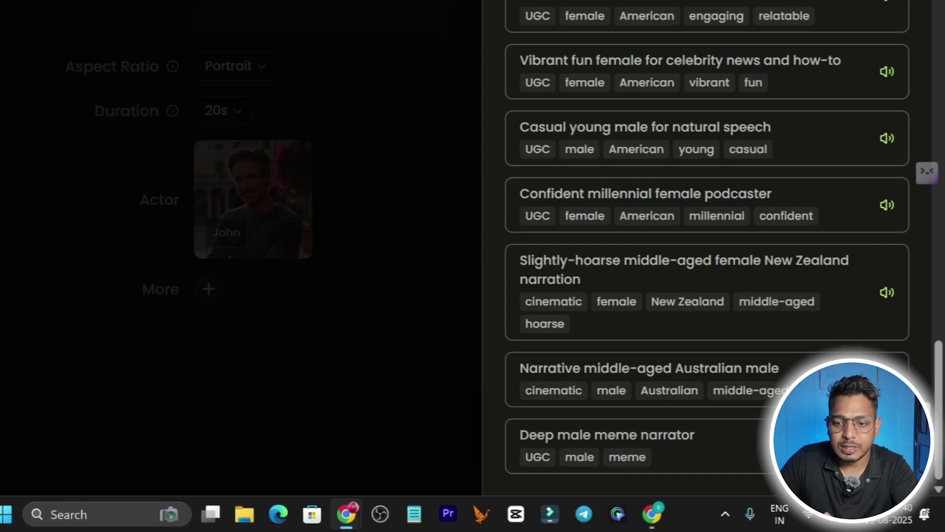
left_click(767, 467)
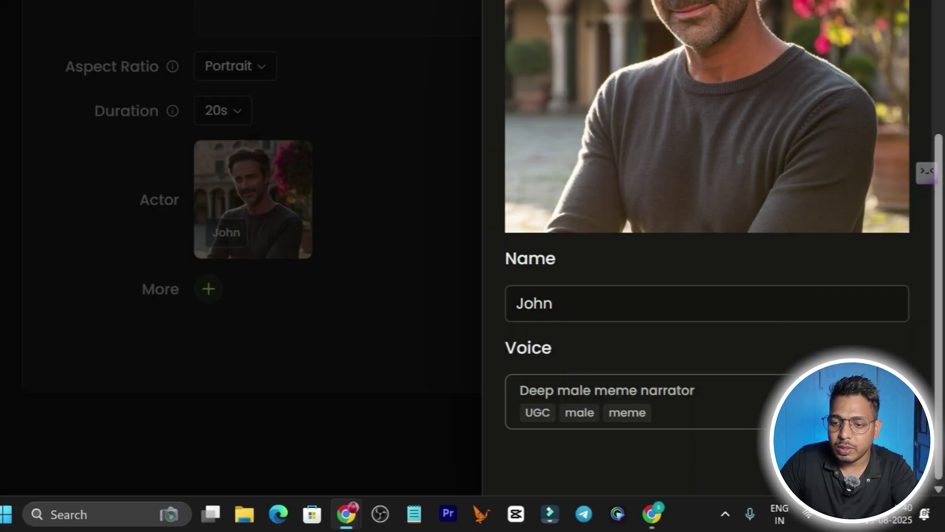
left_click(761, 459)
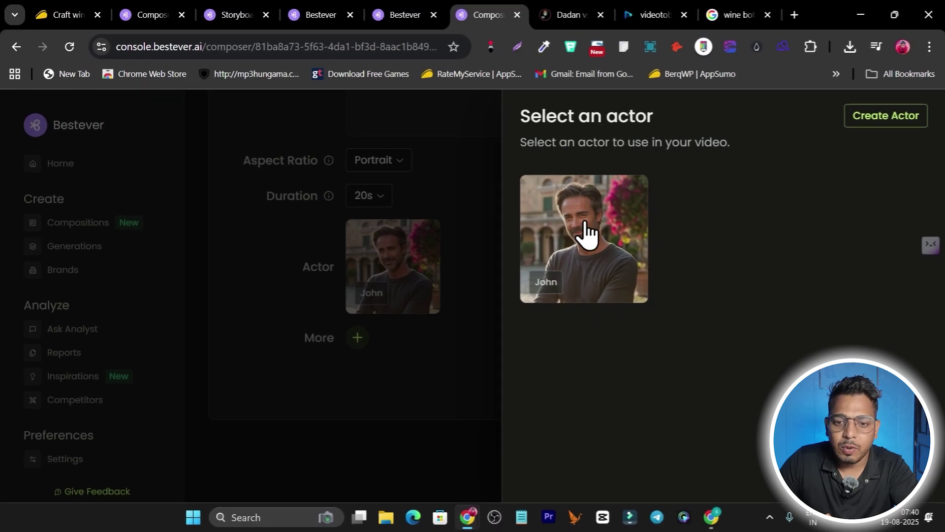
left_click(583, 241)
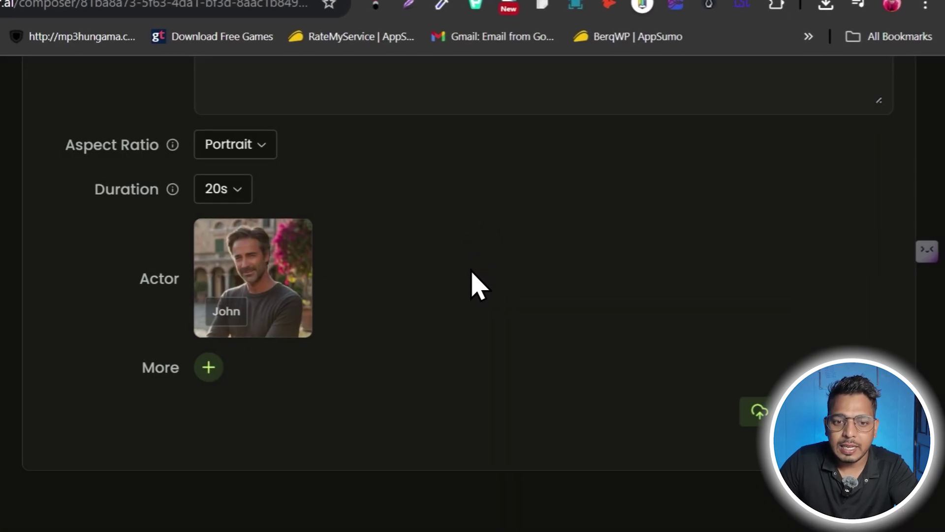
Step: Return to the SaasGuru storyboard, scroll through Hook, Benefit, Proof and CTA, and focus the Hook prompt
mouse_move(202, 241)
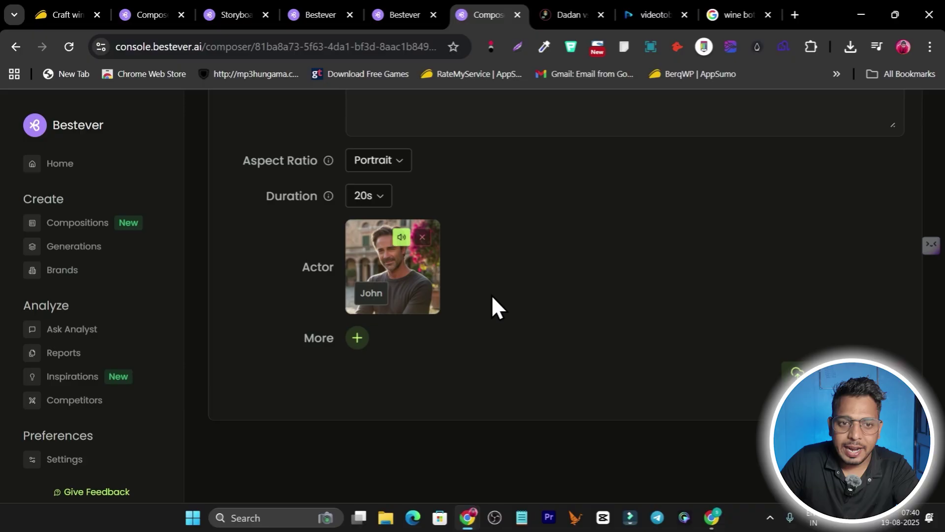
scroll(548, 285, "up", 10)
scroll(657, 320, "down", 5)
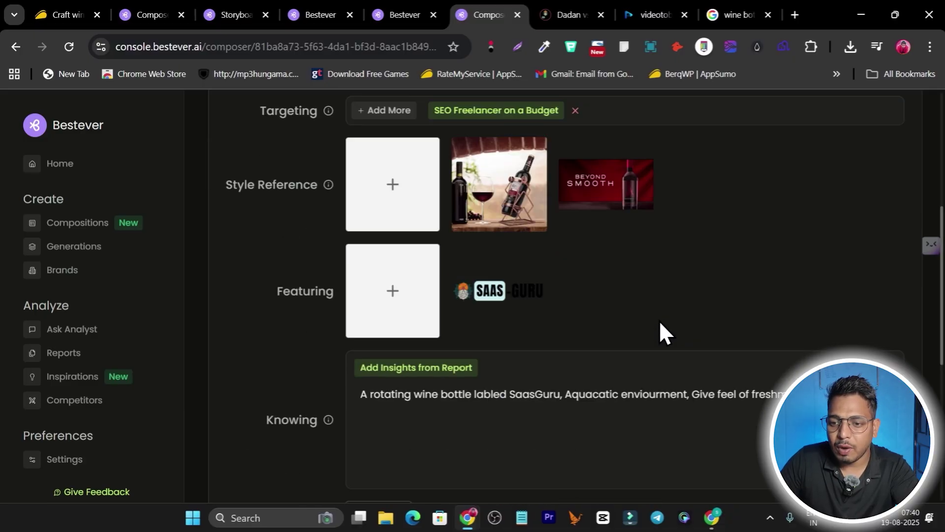
scroll(660, 325, "down", 6)
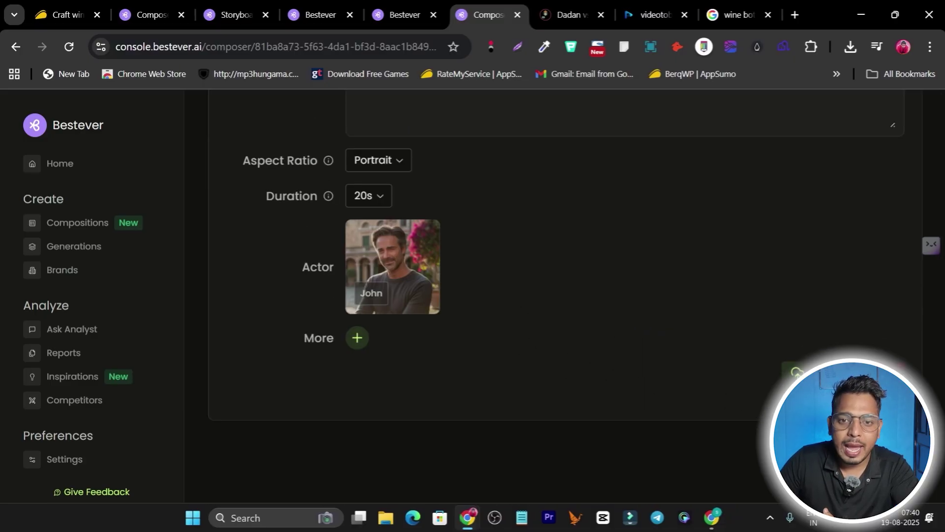
left_click(440, 15)
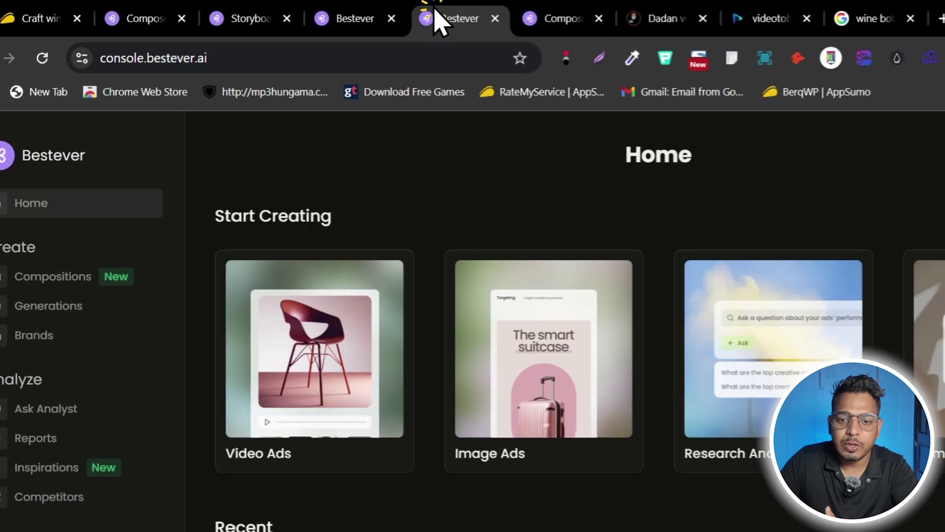
left_click(315, 18)
left_click(277, 12)
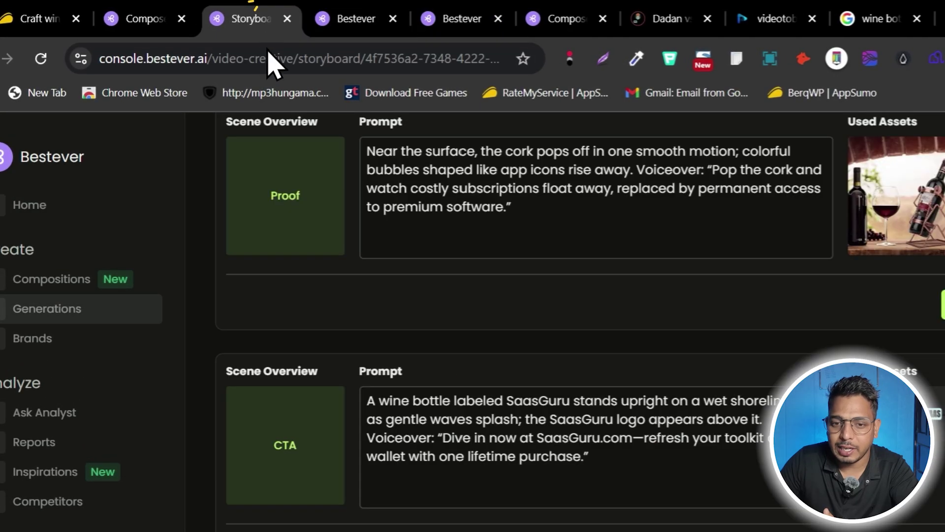
scroll(470, 266, "up", 10)
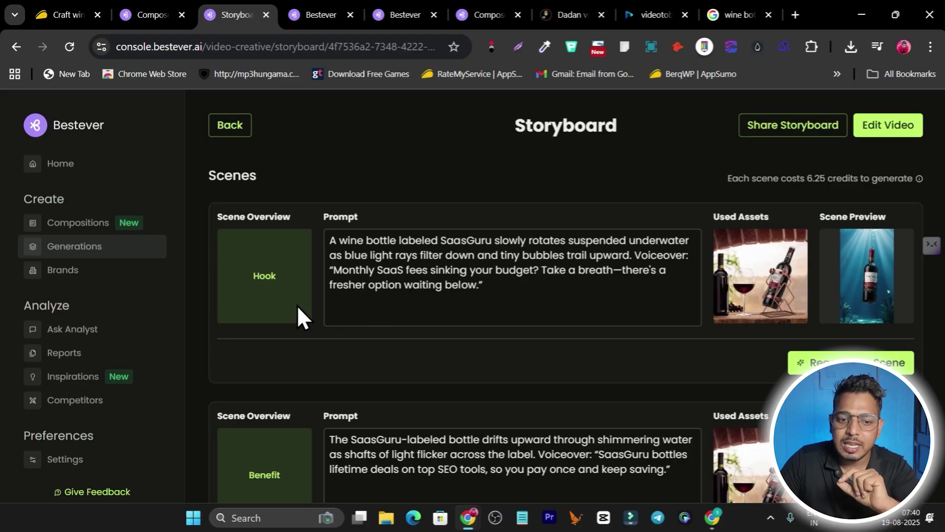
scroll(274, 276, "down", 9)
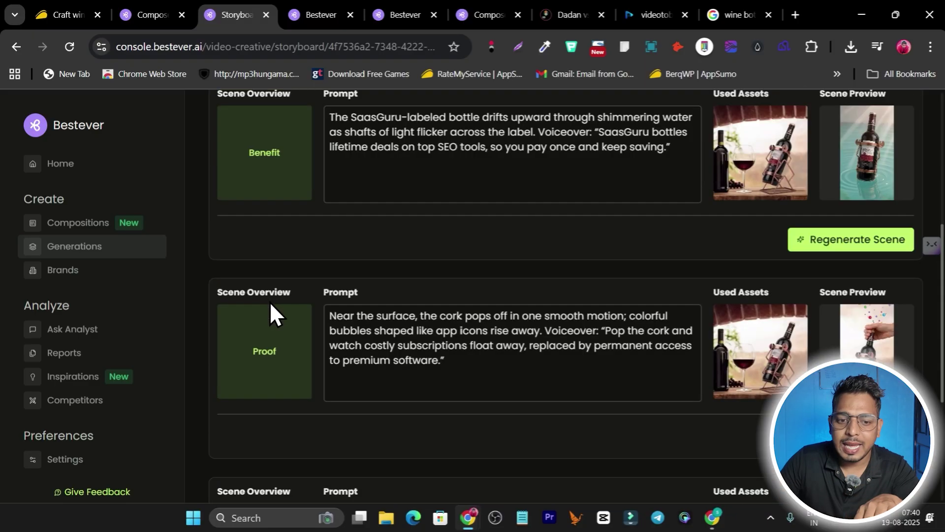
scroll(271, 345, "down", 2)
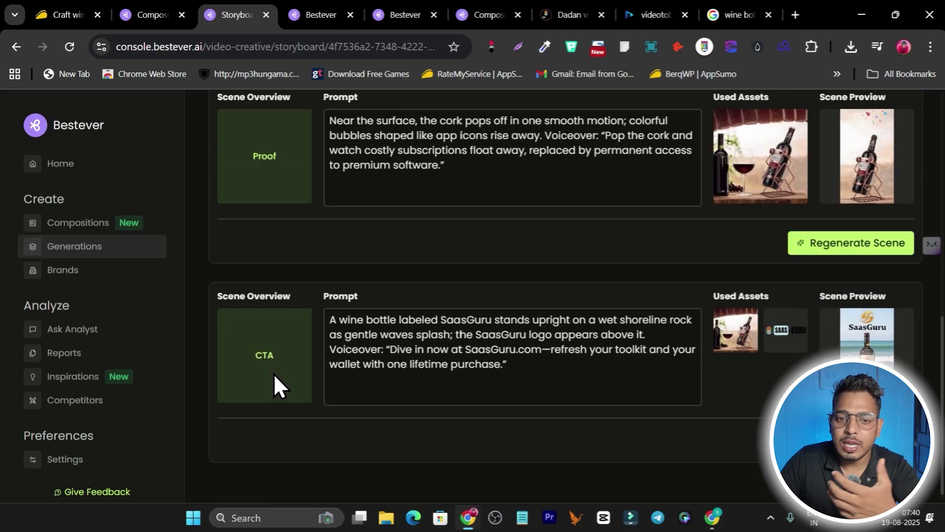
scroll(483, 384, "up", 10)
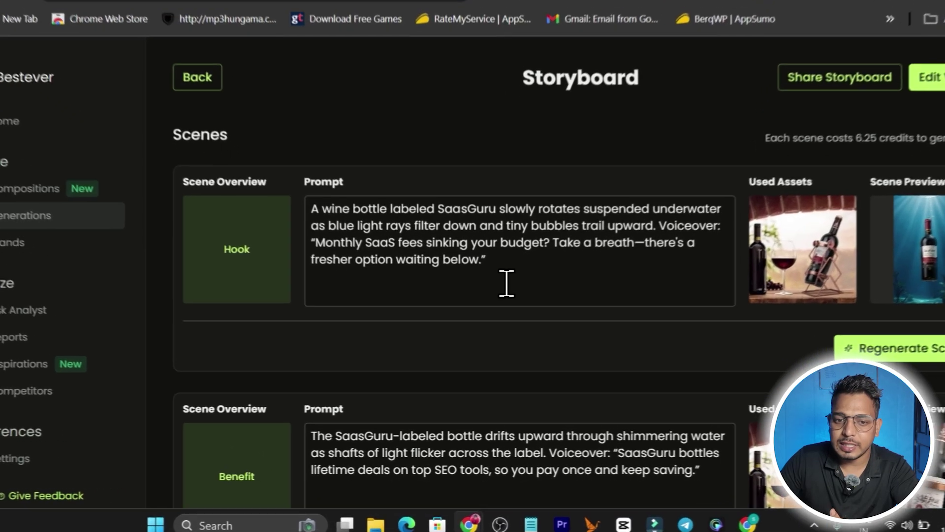
left_click(507, 283)
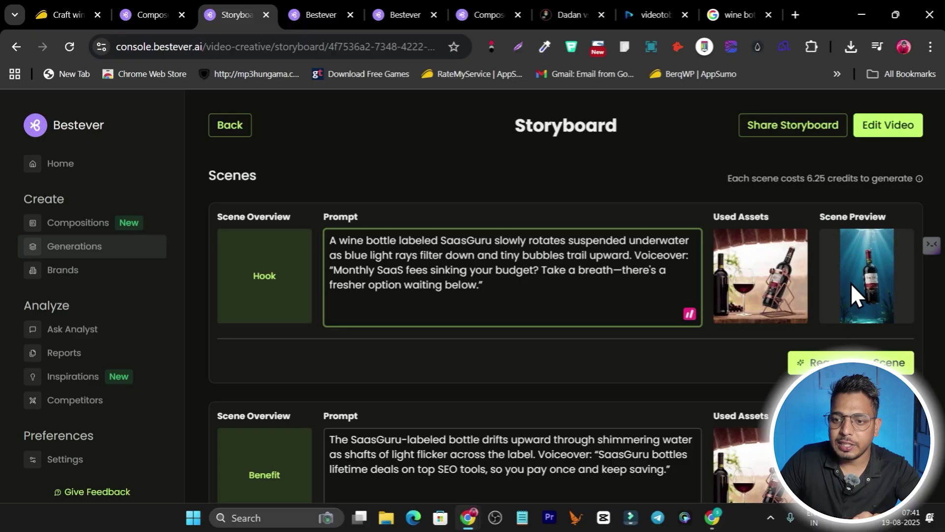
mouse_move(857, 265)
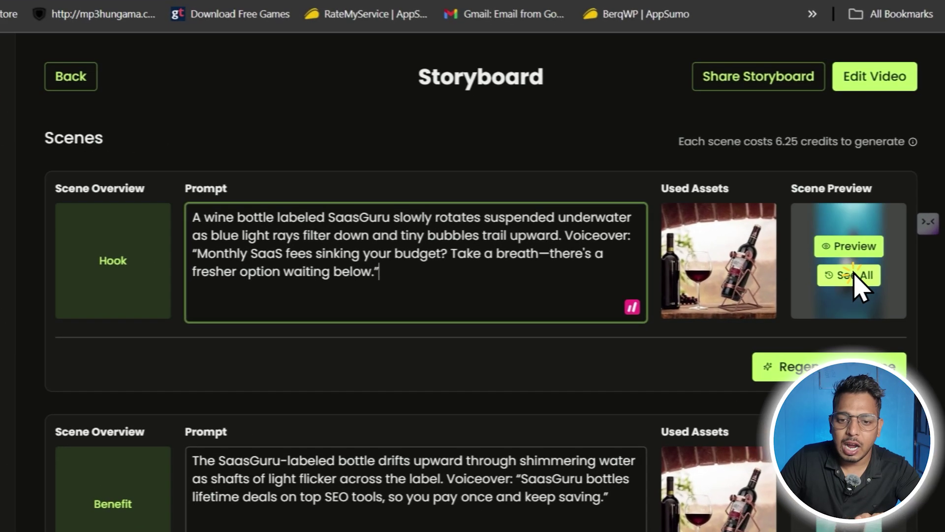
left_click(867, 290)
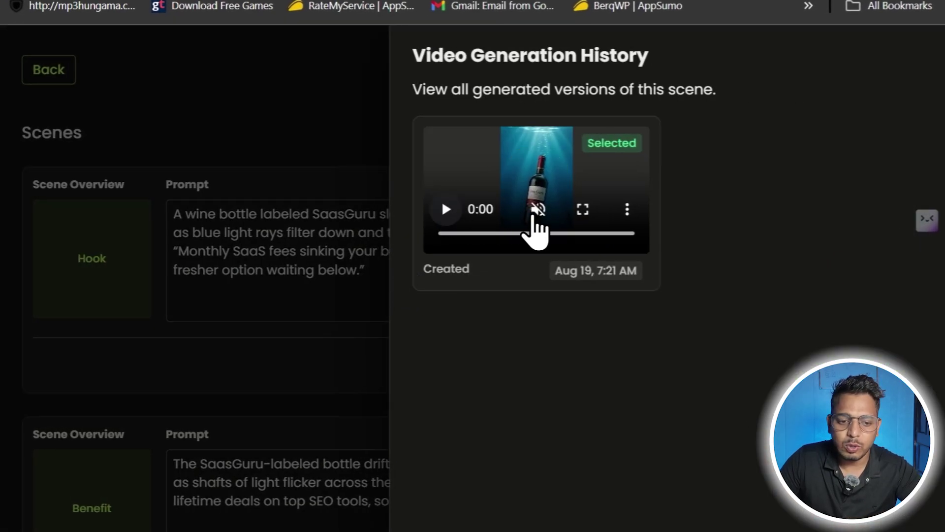
left_click(583, 209)
left_click(18, 488)
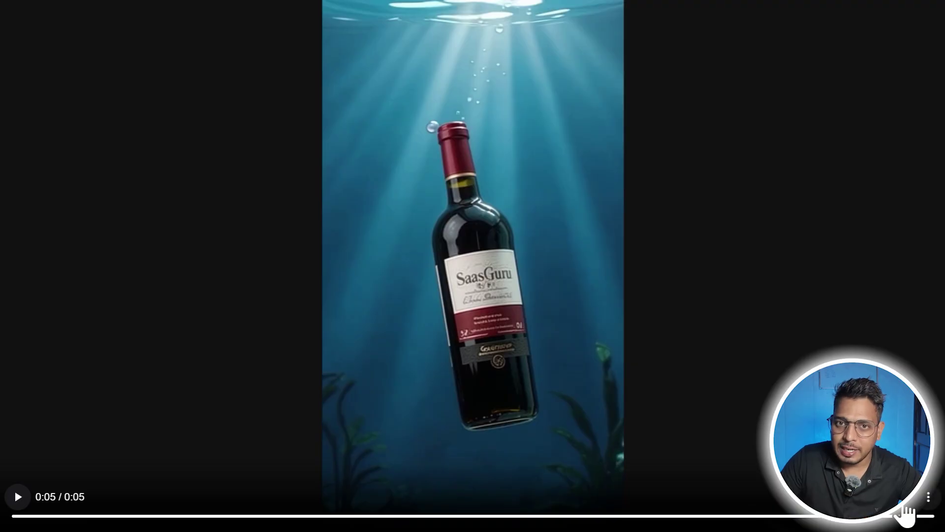
left_click(905, 498)
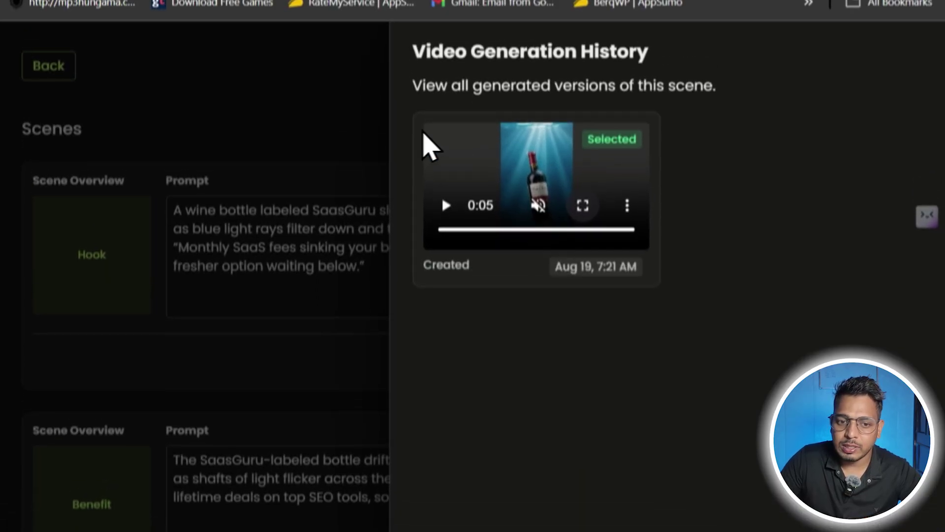
left_click(281, 106)
scroll(196, 295, "down", 5)
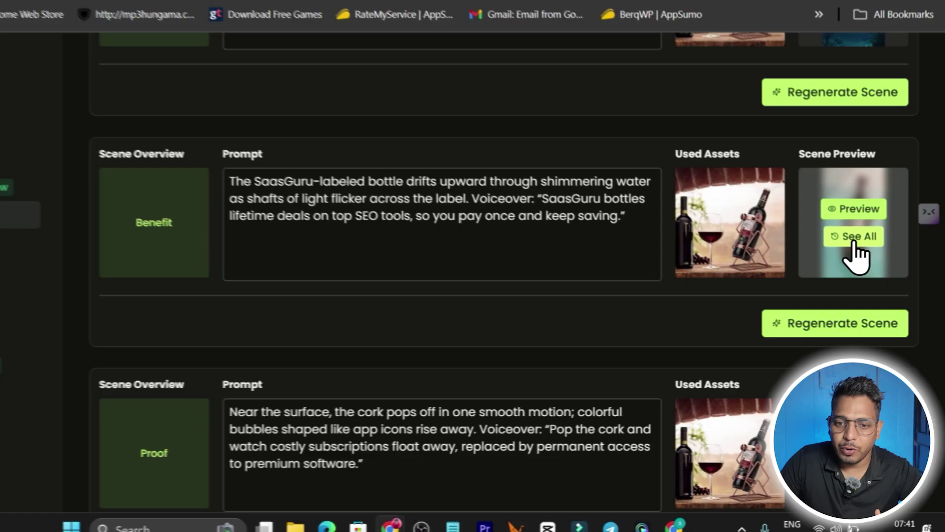
left_click(844, 264)
left_click(583, 184)
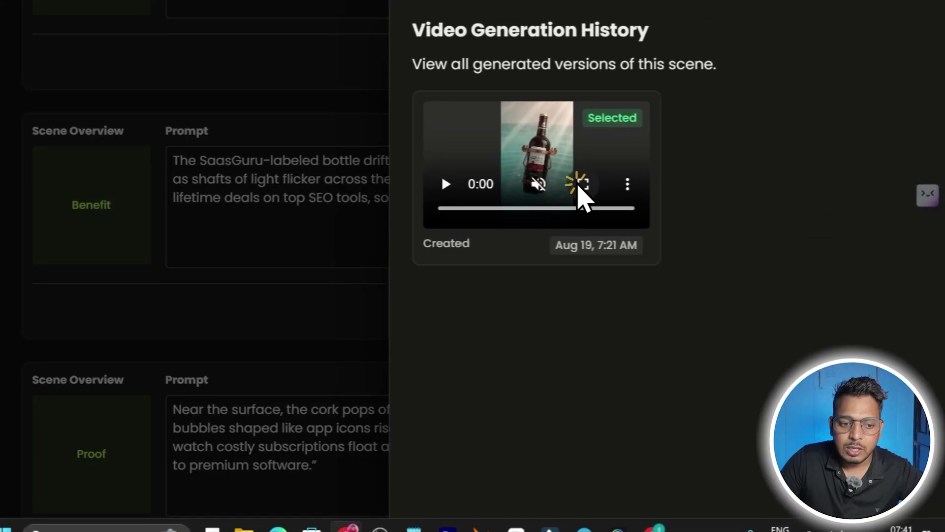
left_click(62, 304)
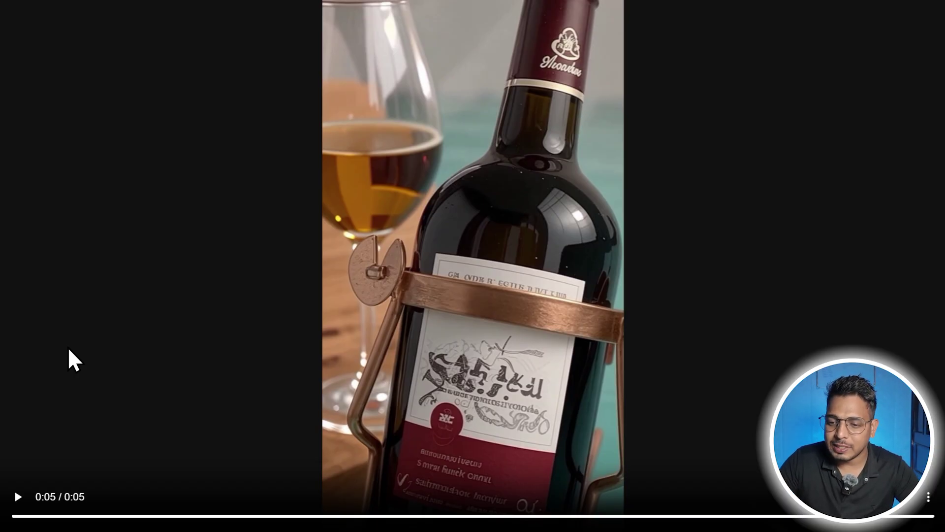
key("Escape")
left_click(327, 159)
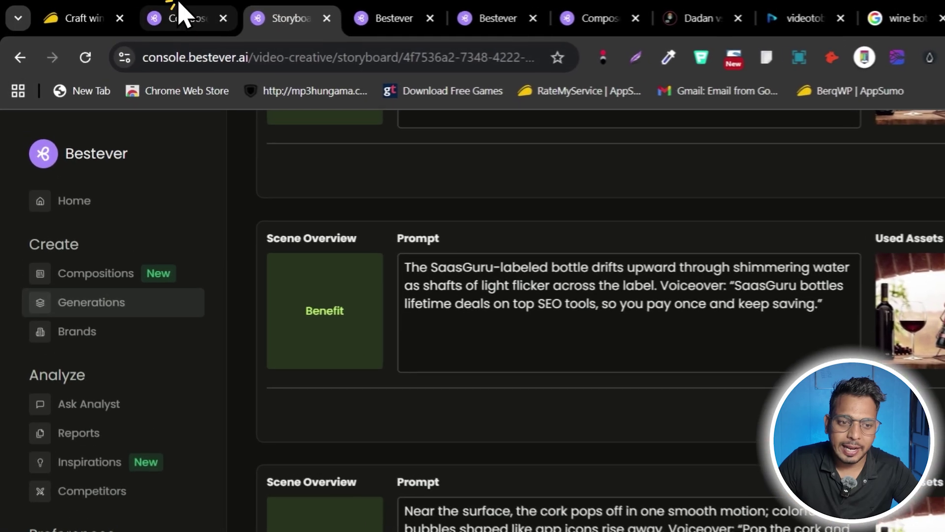
Step: Go back from the composer, start a new composition, and change Generate from Image Ad to Video Ad
left_click(148, 15)
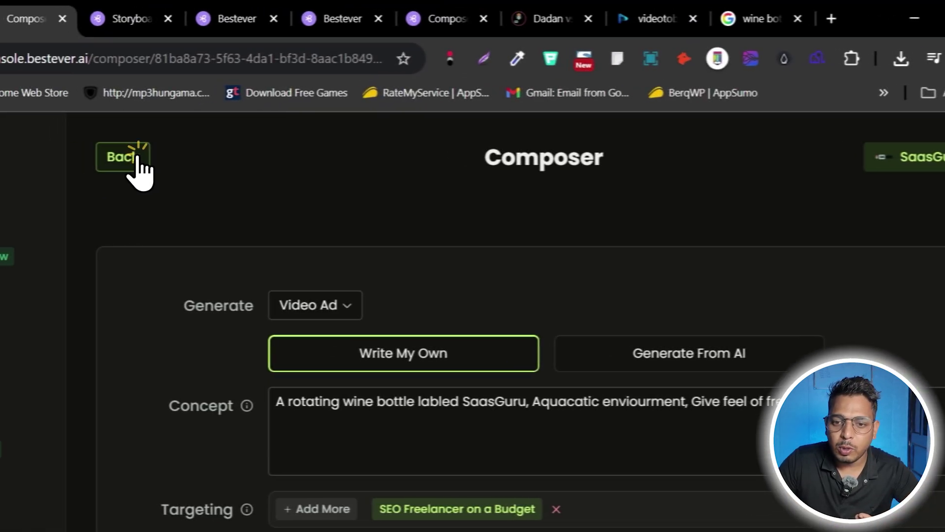
left_click(134, 159)
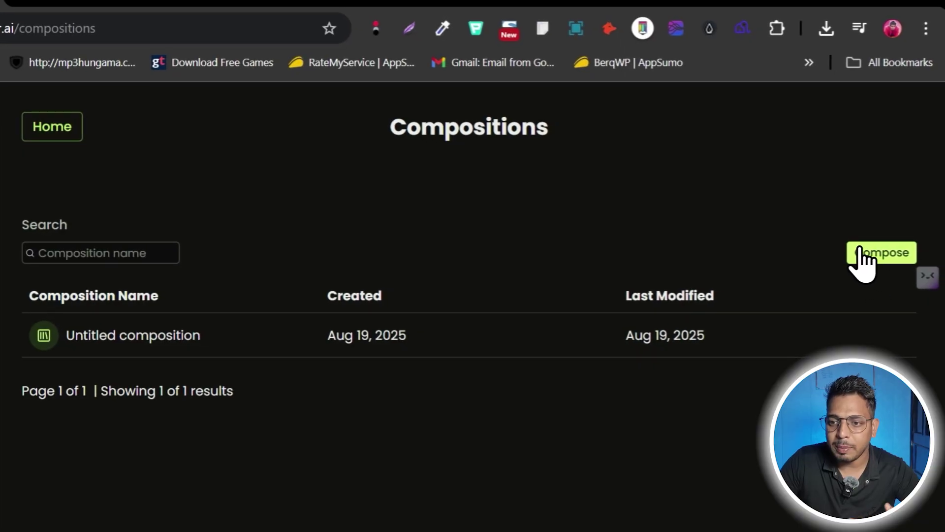
left_click(875, 256)
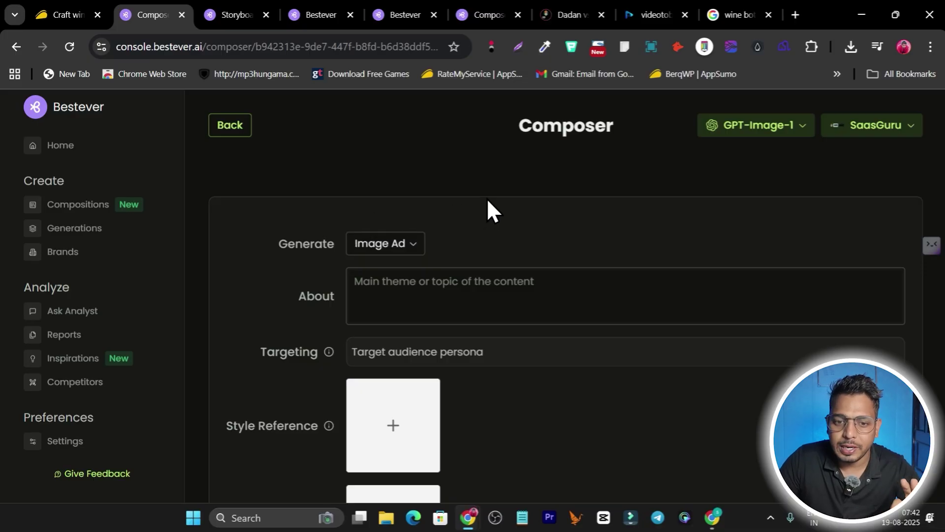
left_click(406, 244)
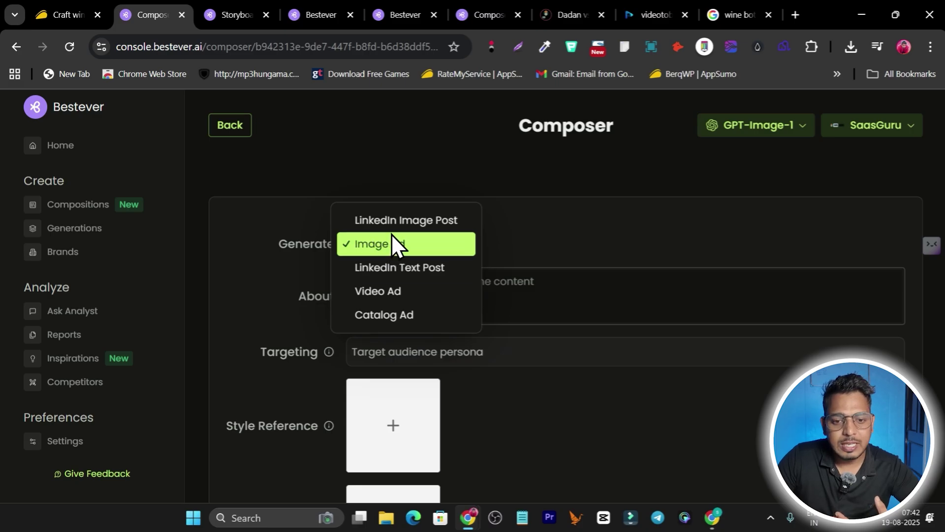
left_click(399, 293)
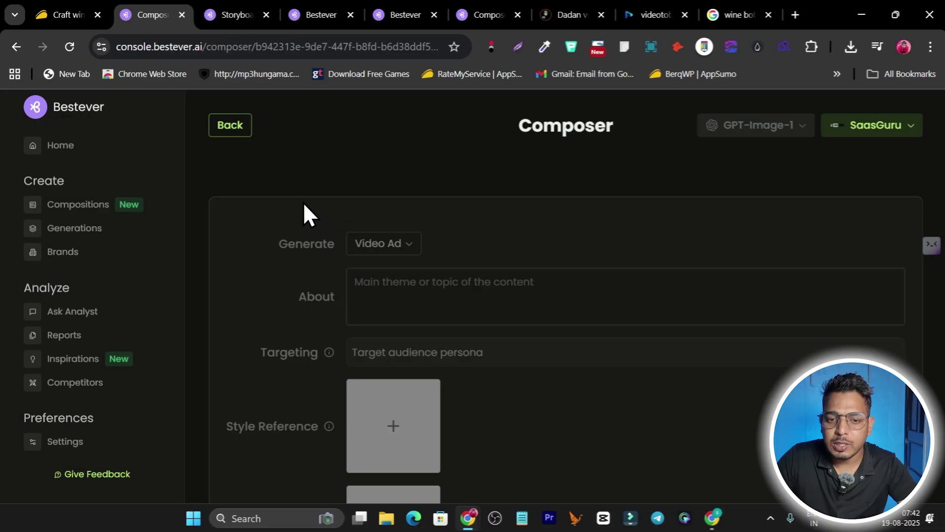
Step: Have AI generate the video concept for the new composition
scroll(451, 250, "down", 2)
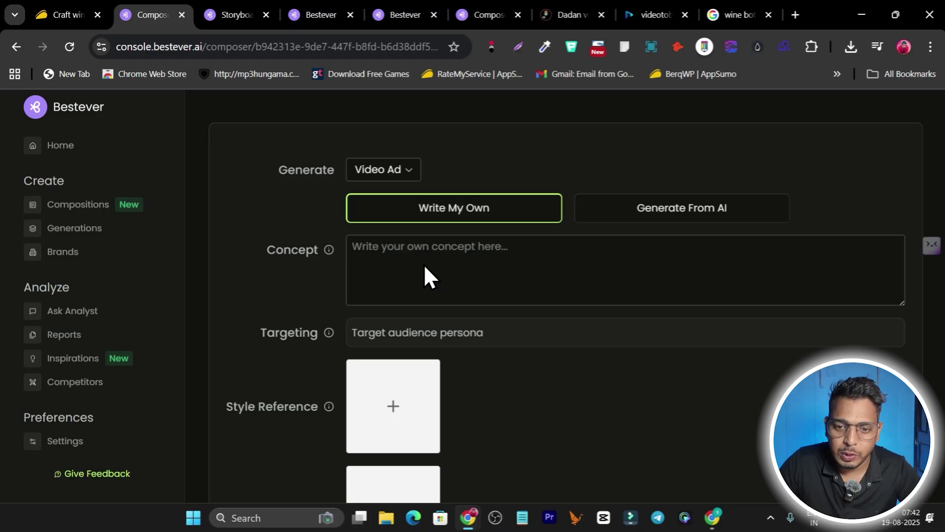
left_click(700, 204)
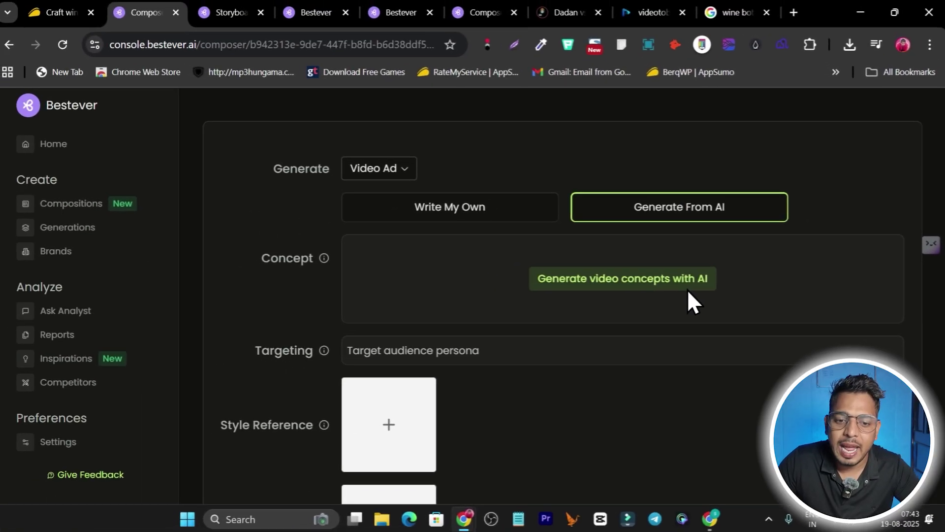
scroll(687, 289, "down", 3)
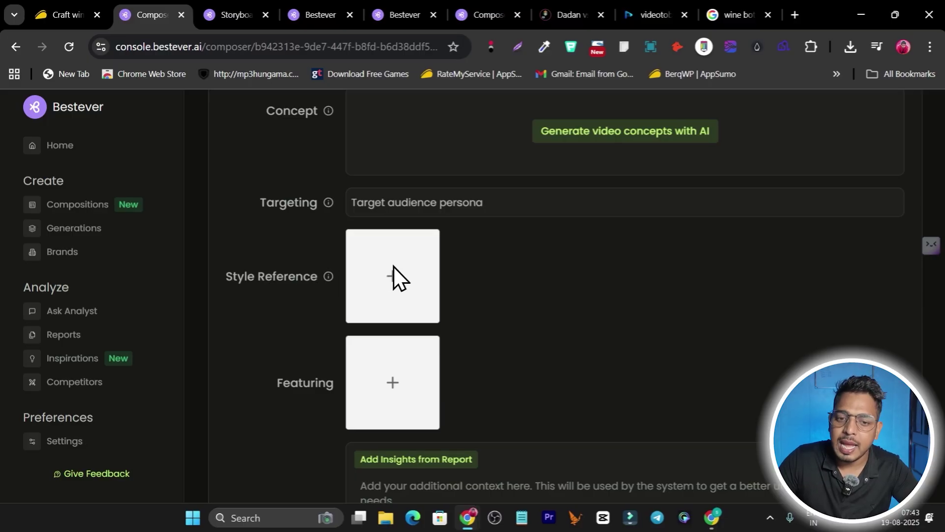
scroll(394, 267, "down", 3)
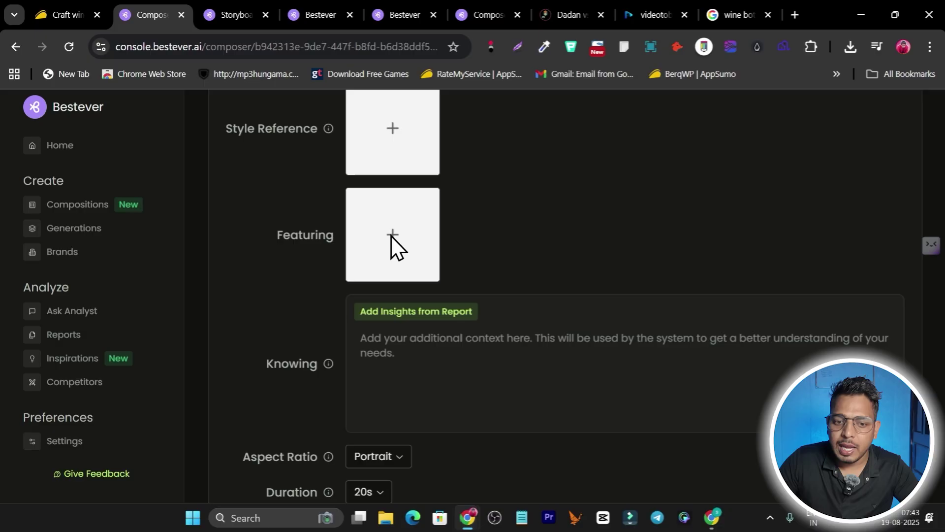
scroll(396, 266, "down", 3)
scroll(374, 335, "down", 2)
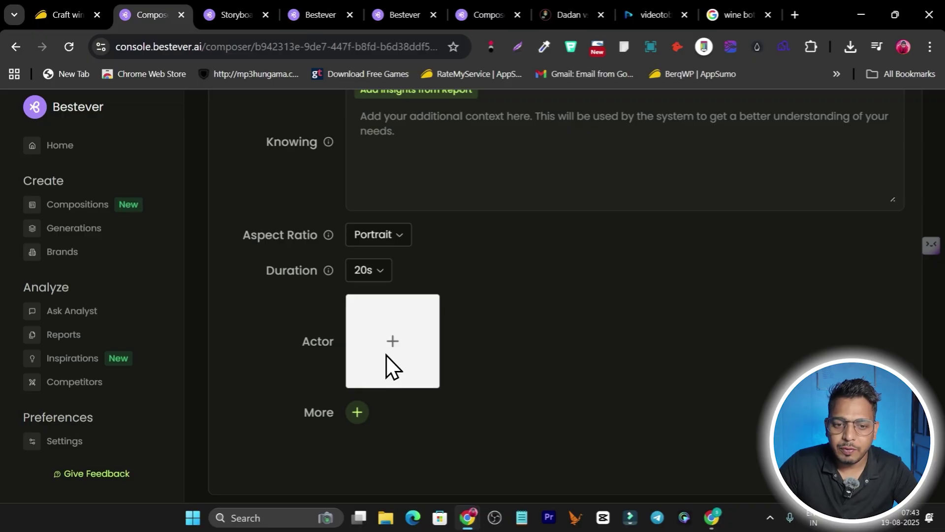
Step: Set the video to Landscape with a 30s duration, then switch to the Bestever Home tab
left_click(377, 270)
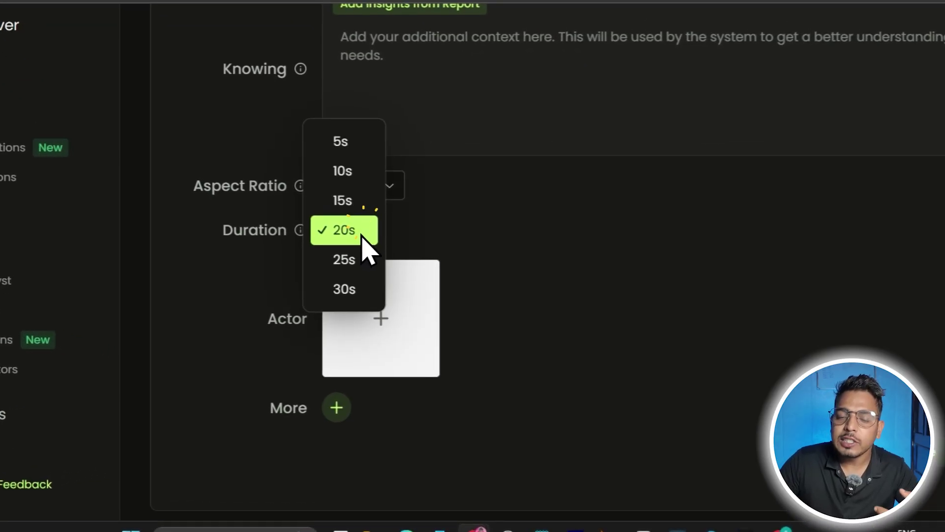
left_click(350, 291)
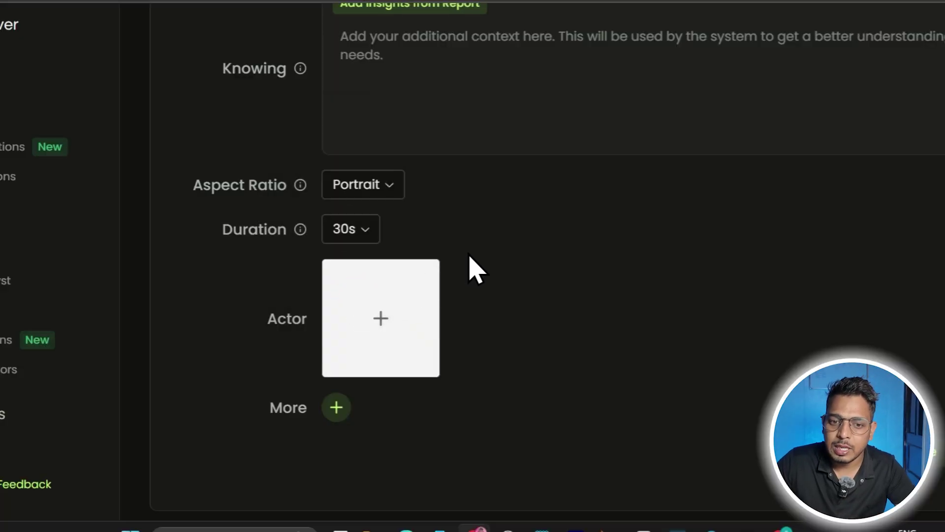
left_click(375, 188)
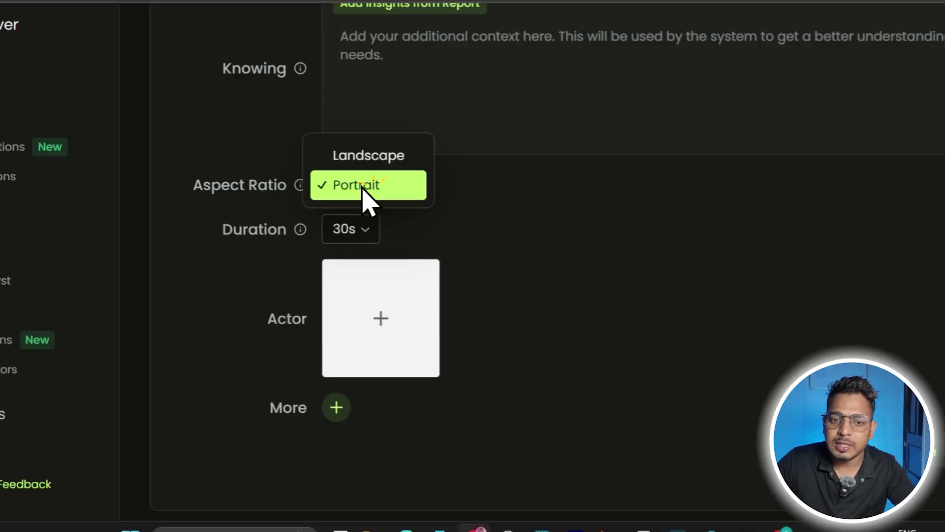
left_click(359, 157)
left_click(364, 224)
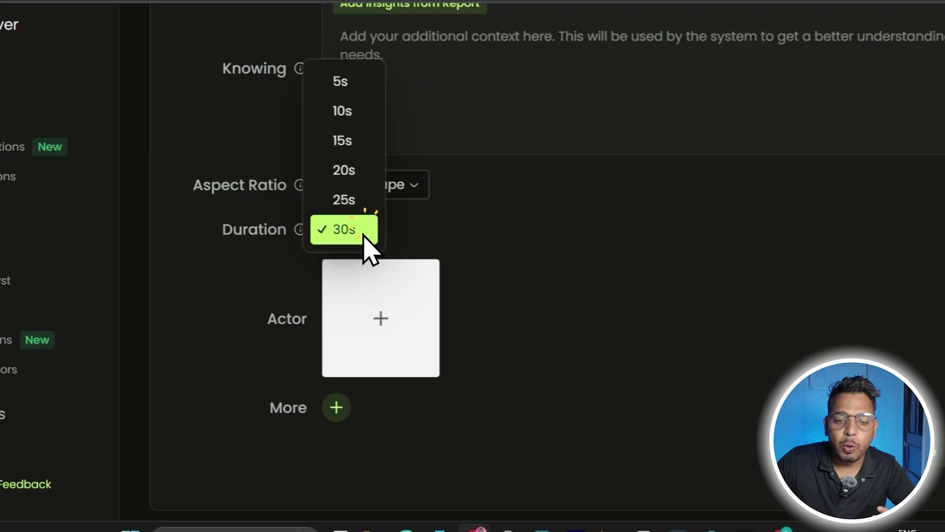
left_click(477, 216)
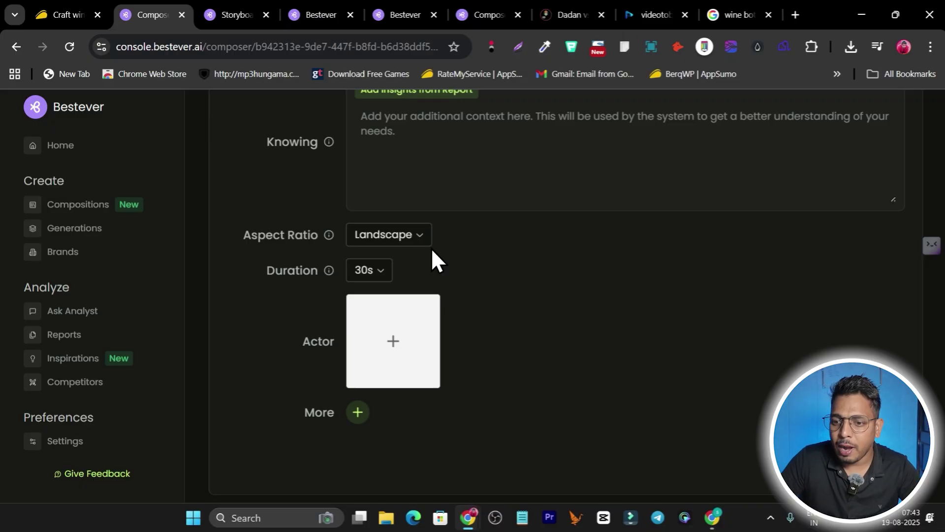
scroll(444, 187, "down", 2)
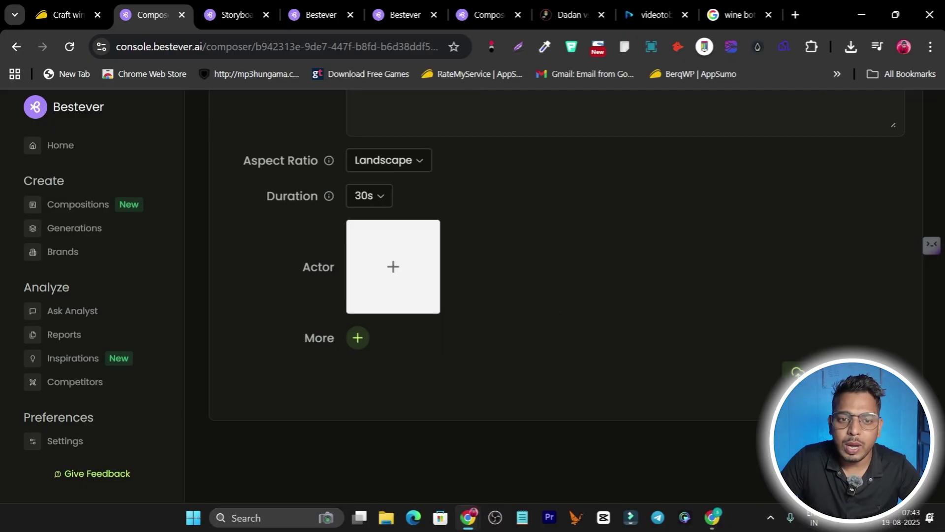
left_click(318, 15)
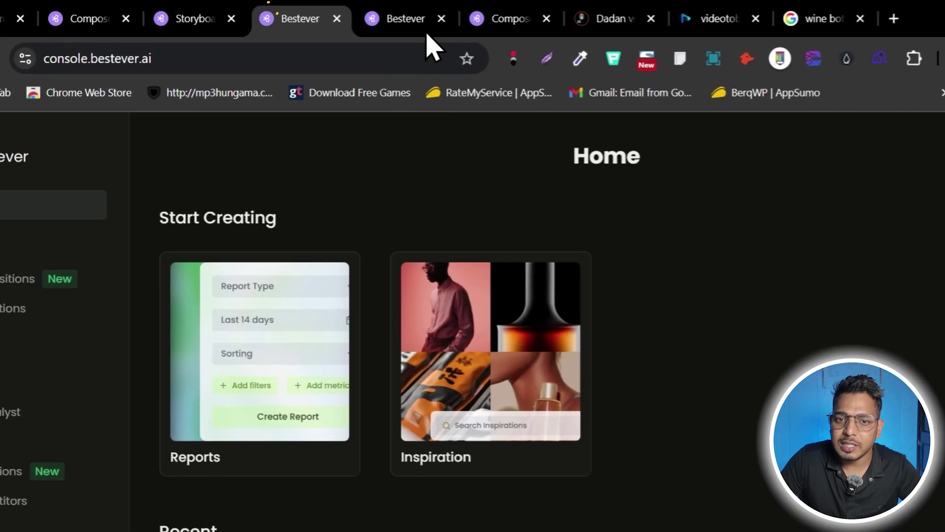
Step: Return to the composer tab and open the Video Creatives list, leaving without saving
left_click(423, 18)
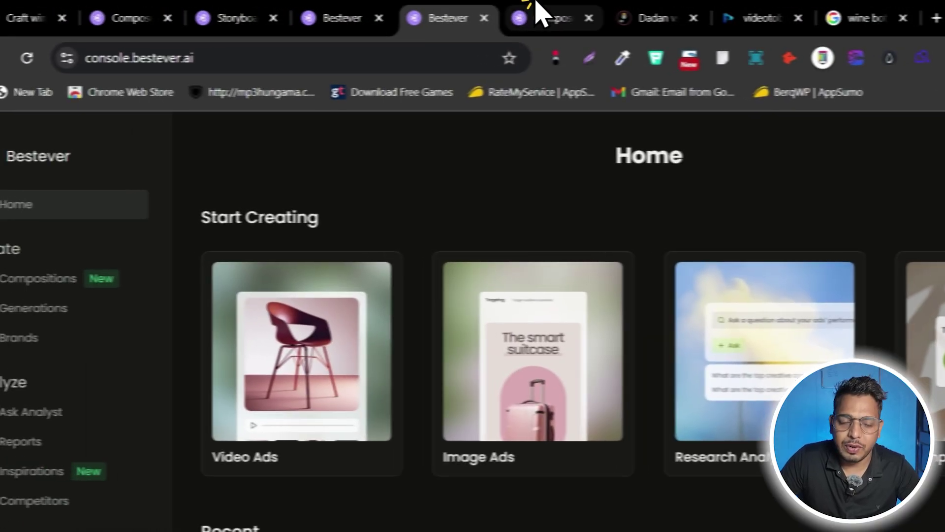
left_click(538, 8)
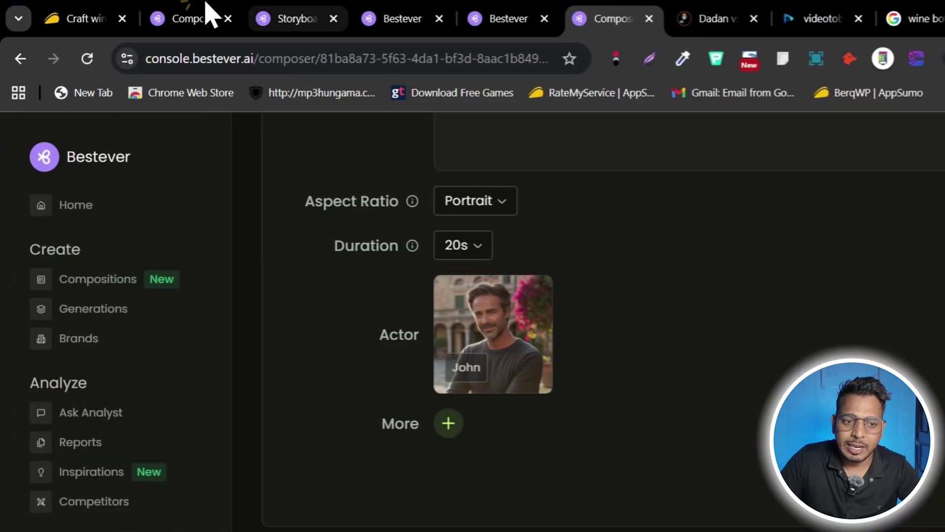
left_click(205, 12)
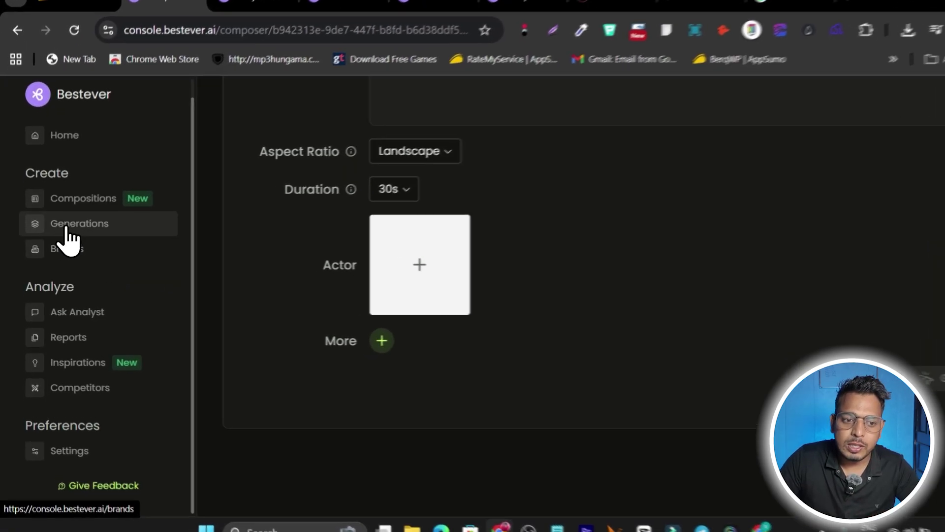
left_click(81, 229)
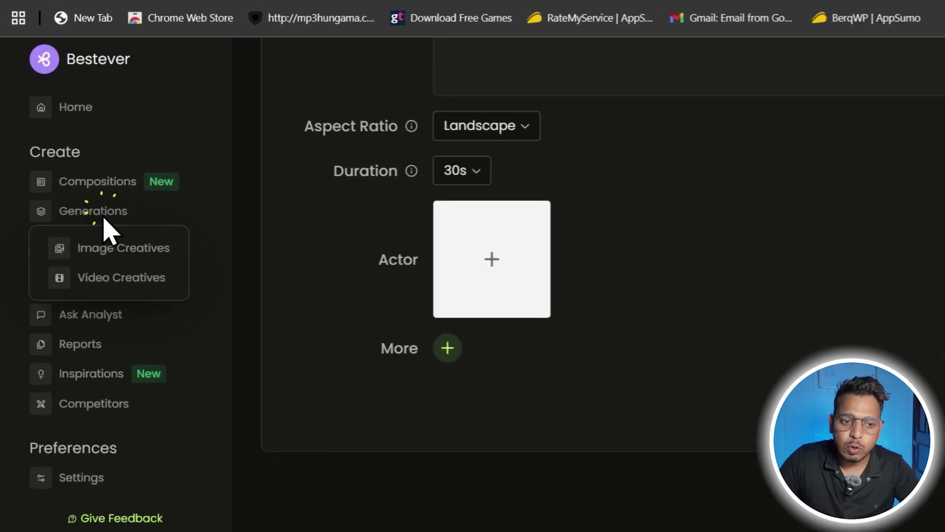
left_click(133, 275)
left_click(820, 337)
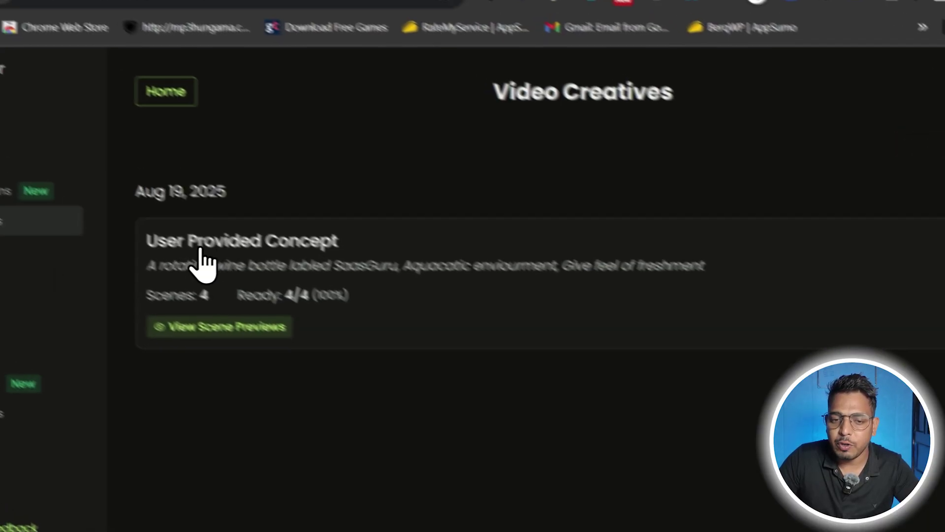
Step: Review the wine-bottle concept's storyboard, then go to the Brands page
left_click(133, 190)
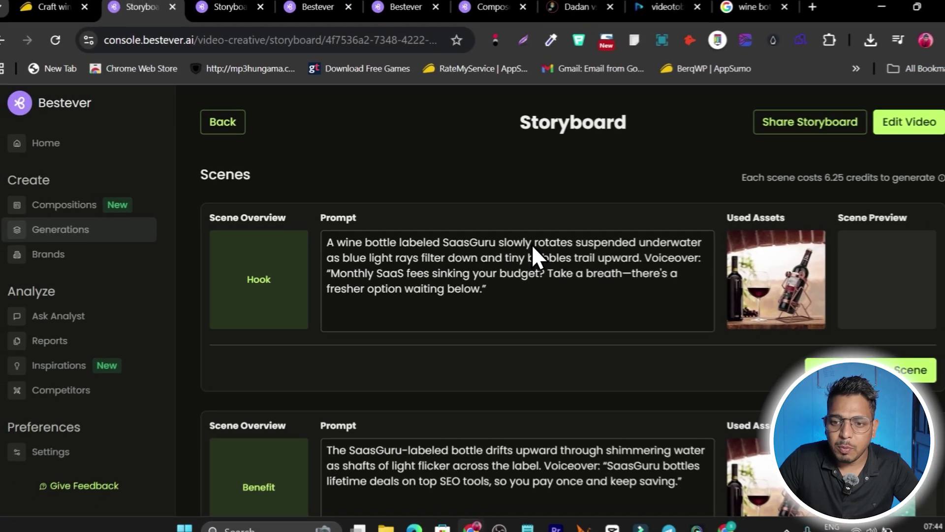
scroll(668, 263, "down", 3)
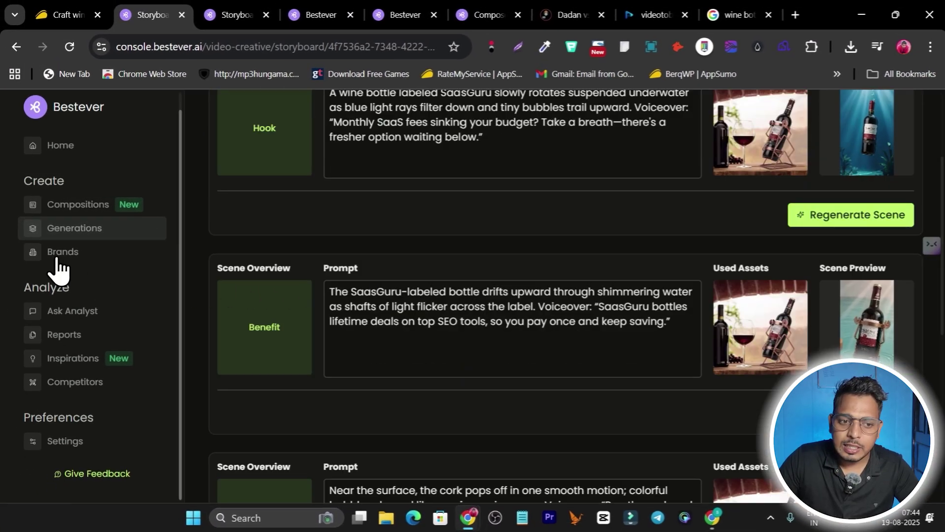
left_click(101, 254)
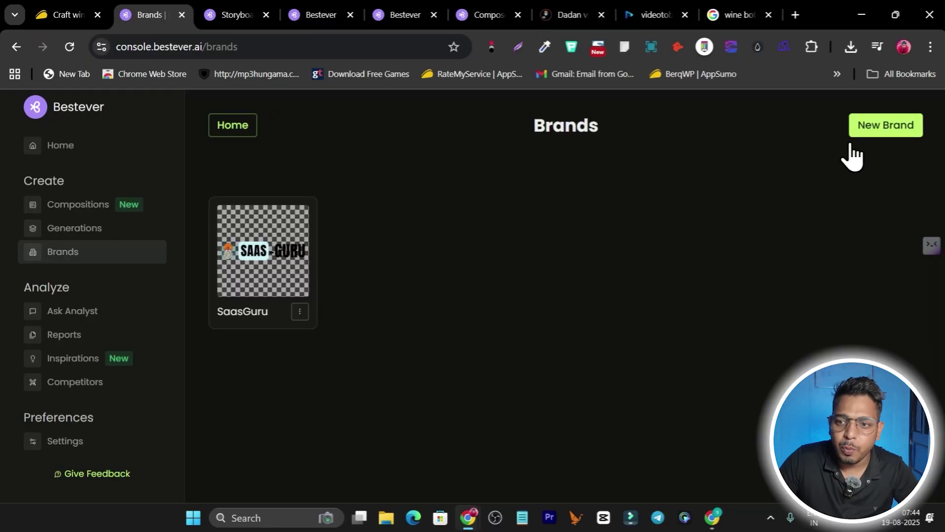
Step: Add a new brand by entering nike.com as the Brand URL and creating it
left_click(879, 129)
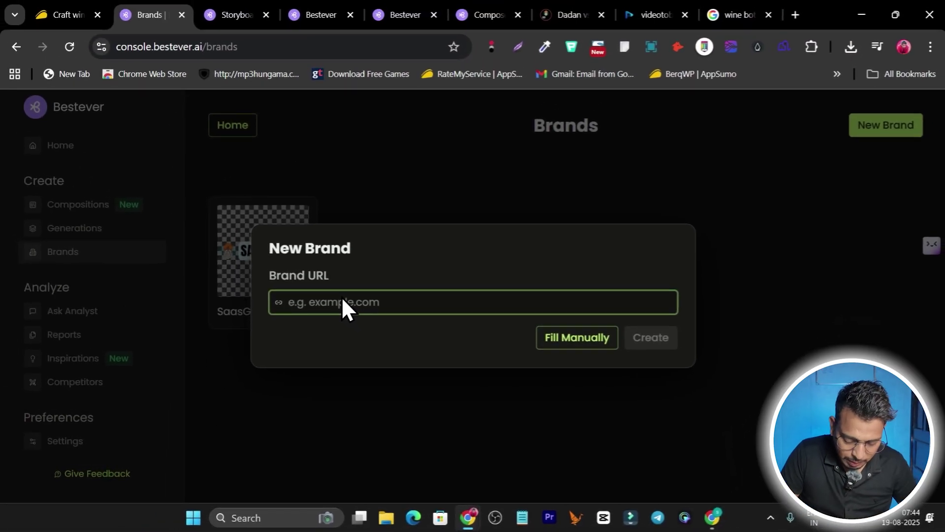
type("nike.com")
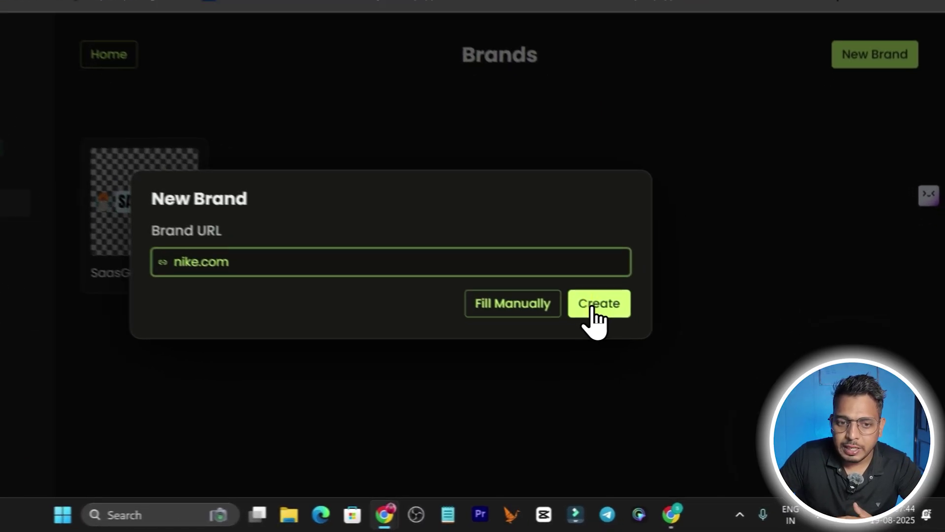
left_click(647, 339)
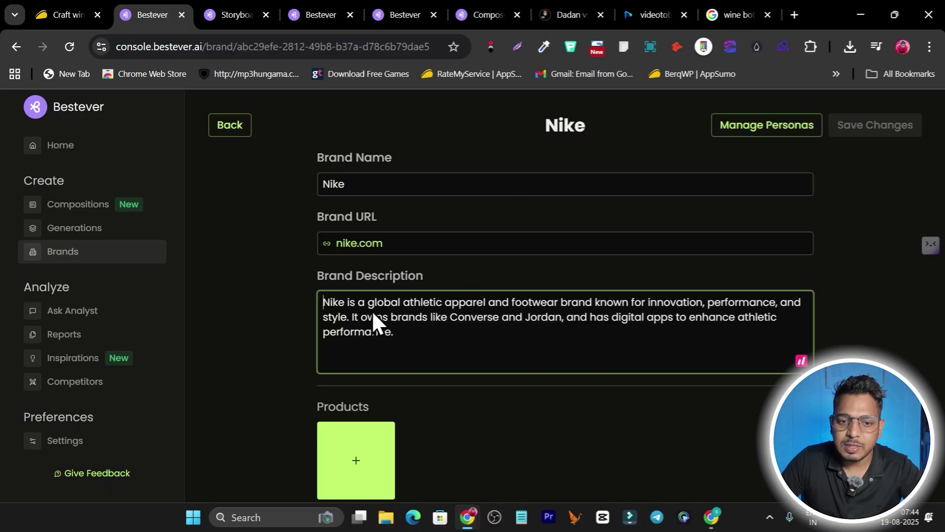
Step: Scroll down the Nike brand page and cancel a started image asset upload
scroll(433, 300, "down", 3)
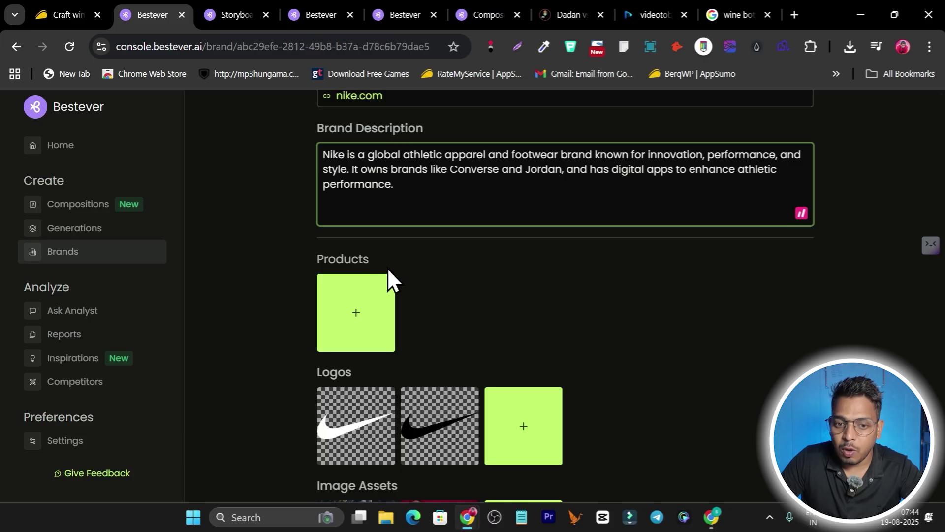
scroll(360, 268, "down", 3)
scroll(407, 276, "down", 3)
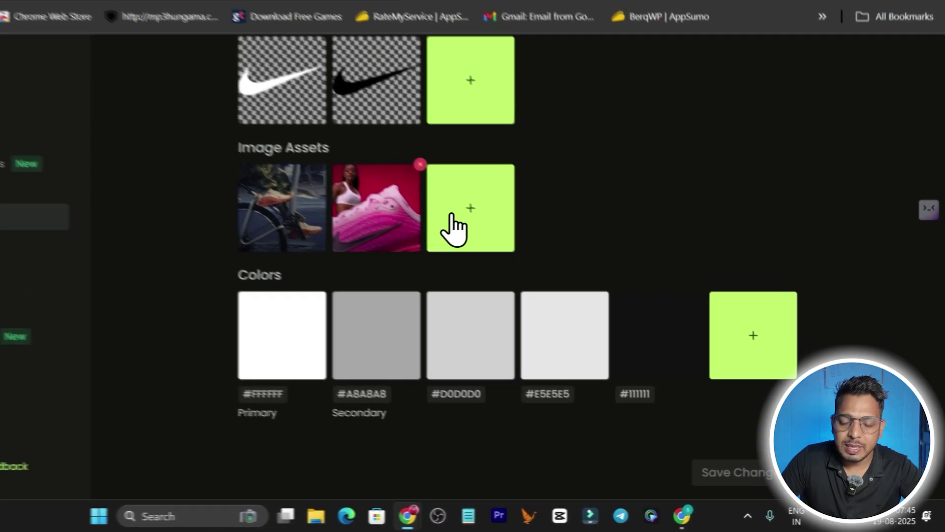
left_click(507, 260)
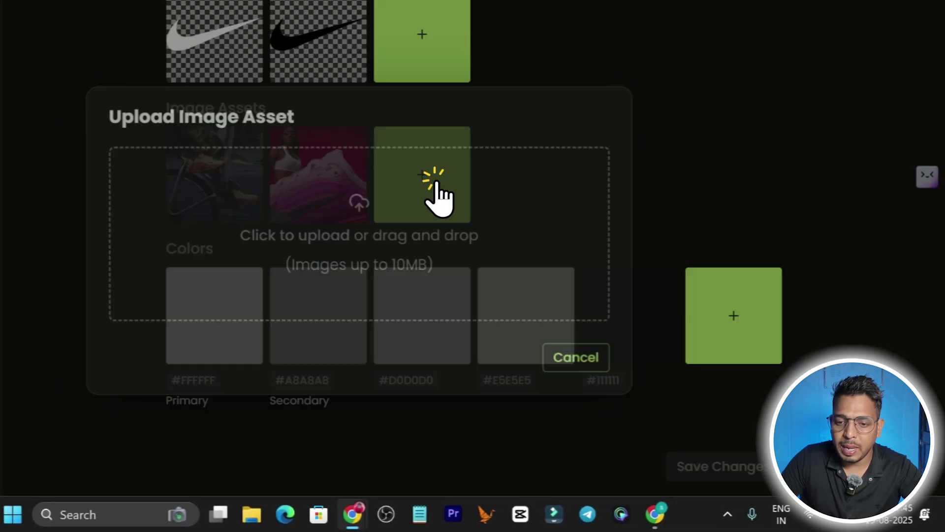
left_click(553, 359)
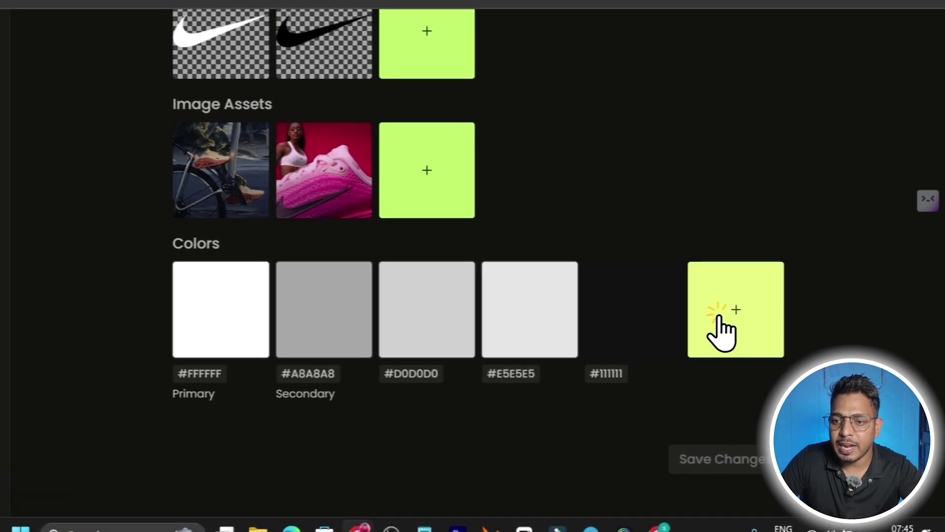
Step: Add the blue colour #4C74DB to the brand colours and save the Nike brand
left_click(763, 351)
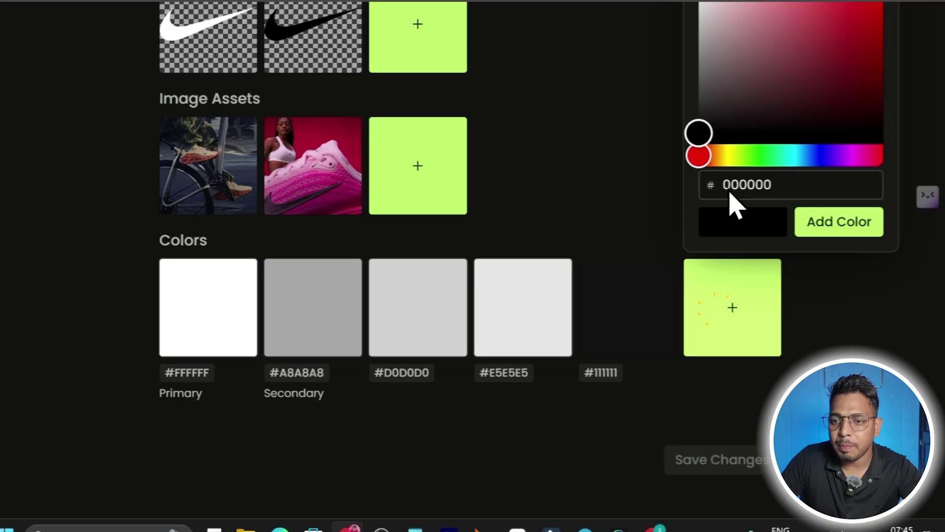
left_click(813, 155)
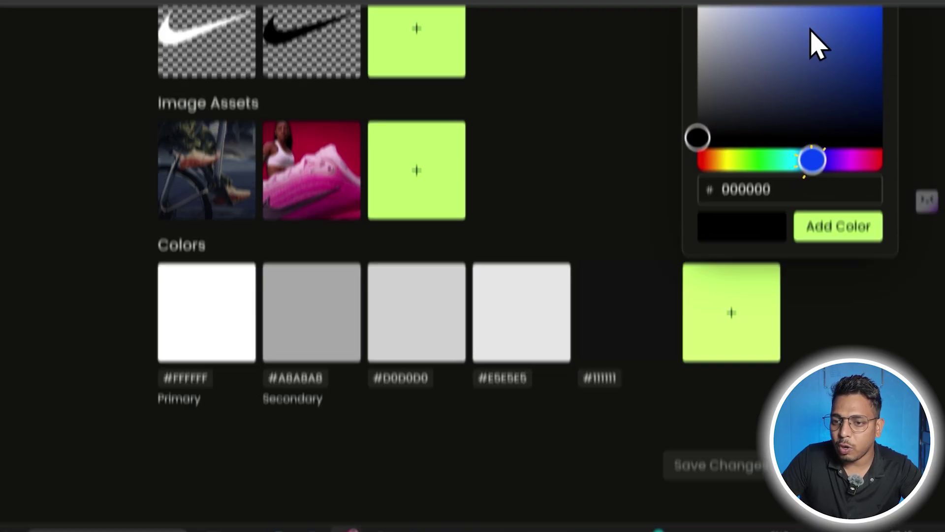
left_click(813, 8)
left_click(818, 49)
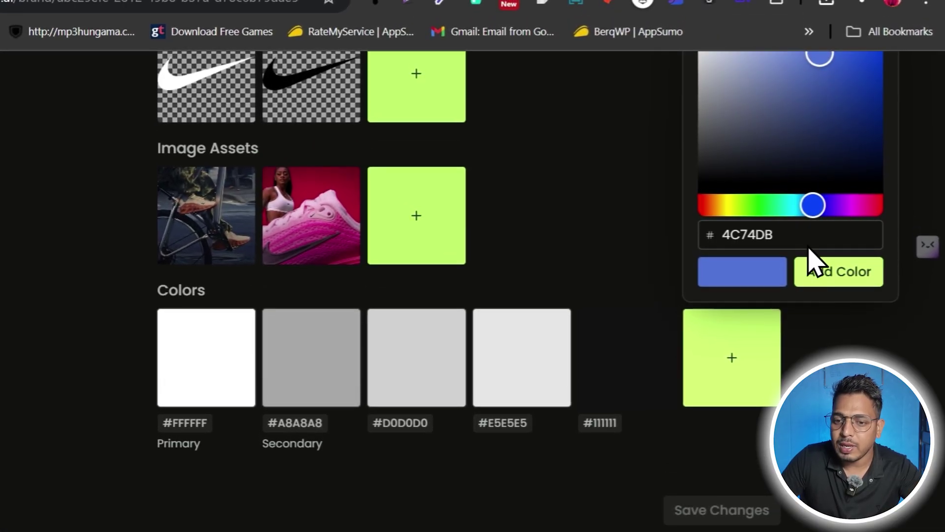
left_click(829, 275)
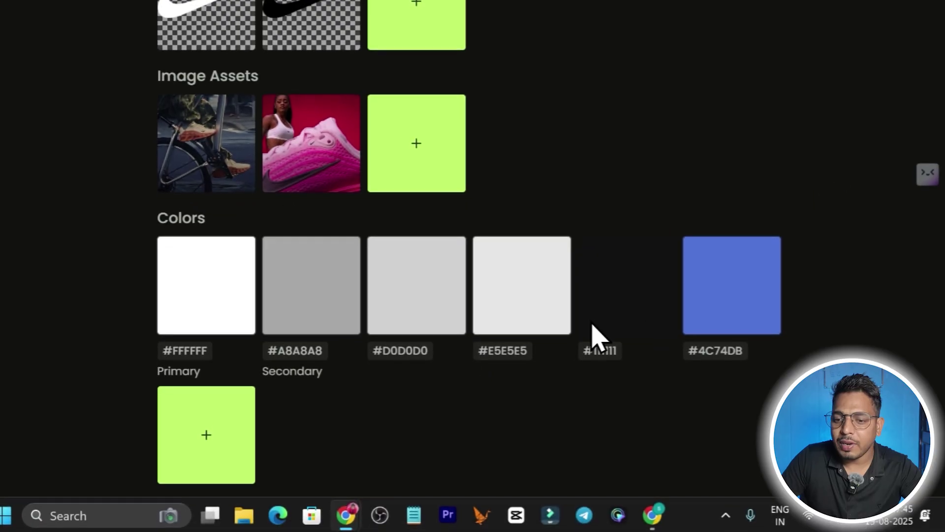
scroll(522, 382, "up", 3)
scroll(522, 310, "down", 6)
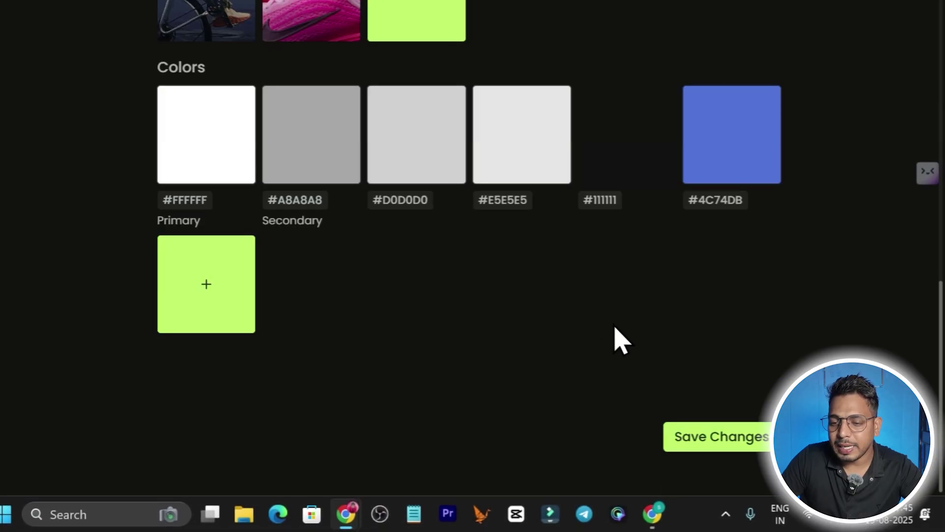
left_click(721, 437)
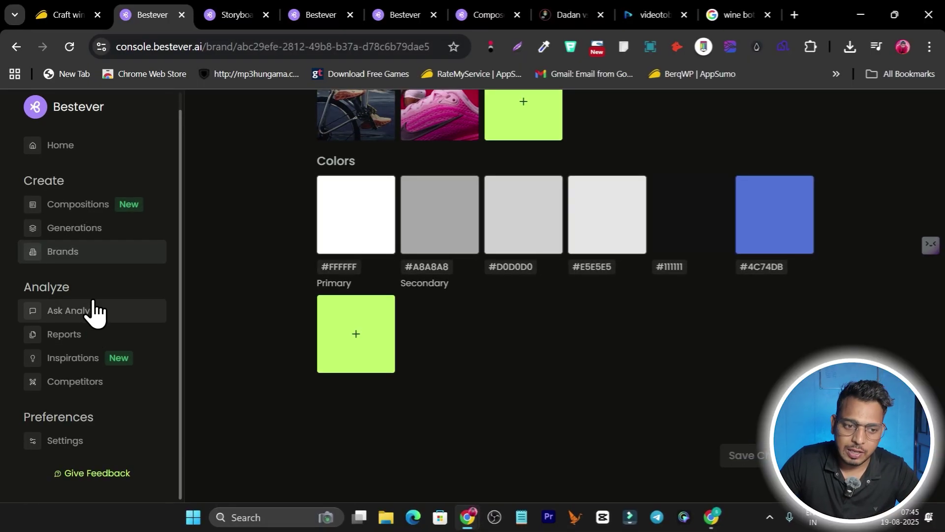
Step: Open the Creative Analyst chat from the Ask Analyst menu
left_click(87, 311)
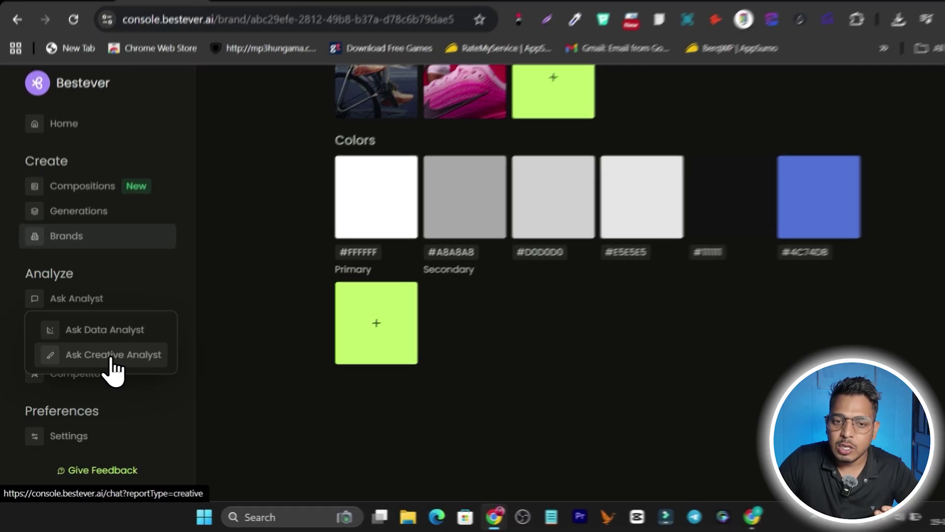
left_click(140, 365)
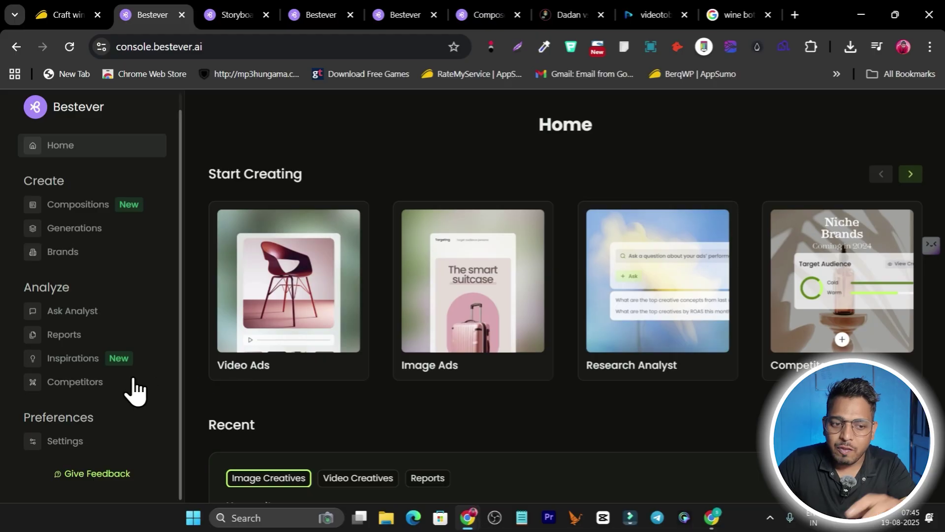
Step: Search Inspirations for 'Shoe' and create a similar ad from the Kizik 'Easiest travel shoe' card
left_click(62, 359)
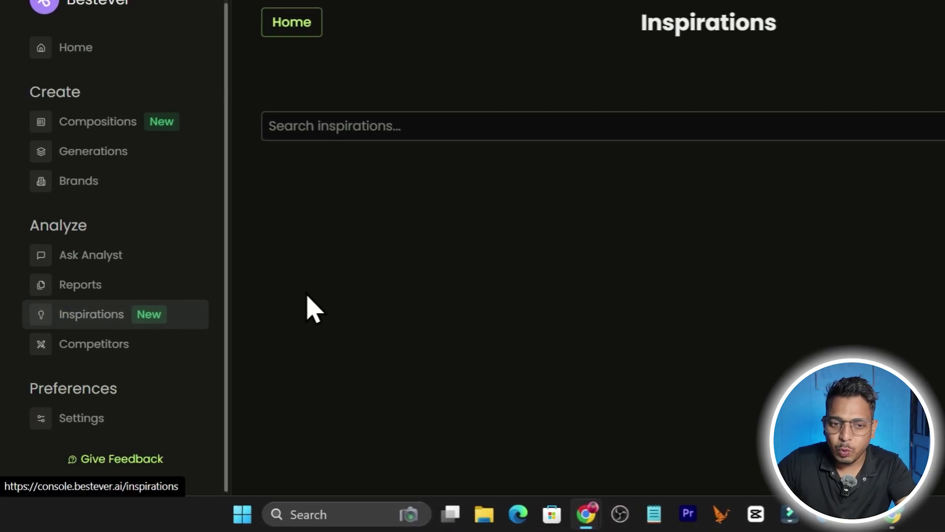
mouse_move(428, 268)
left_click(401, 129)
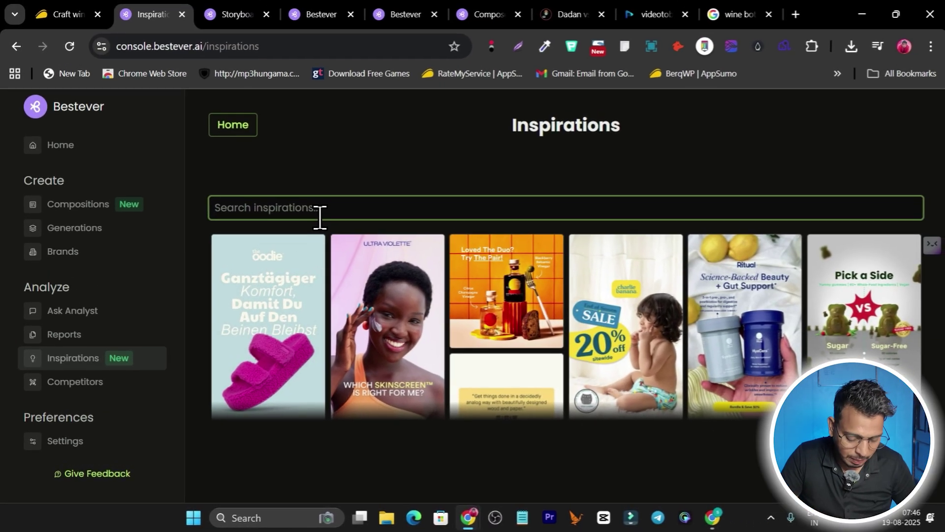
type("Shoe")
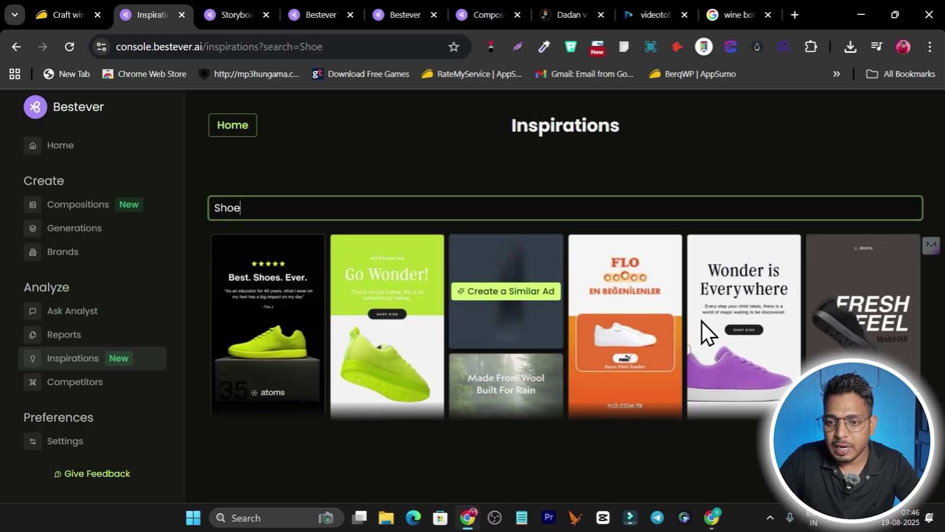
scroll(675, 353, "down", 2)
scroll(673, 352, "down", 3)
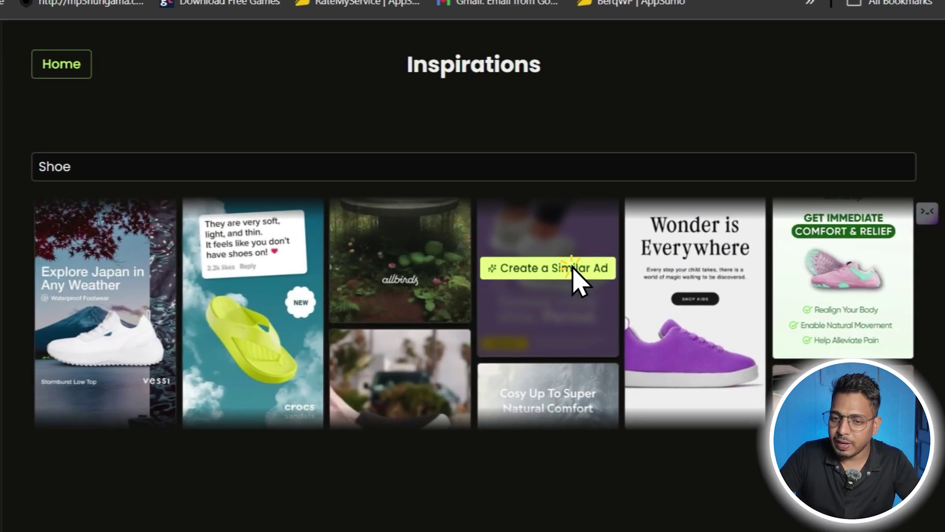
left_click(644, 293)
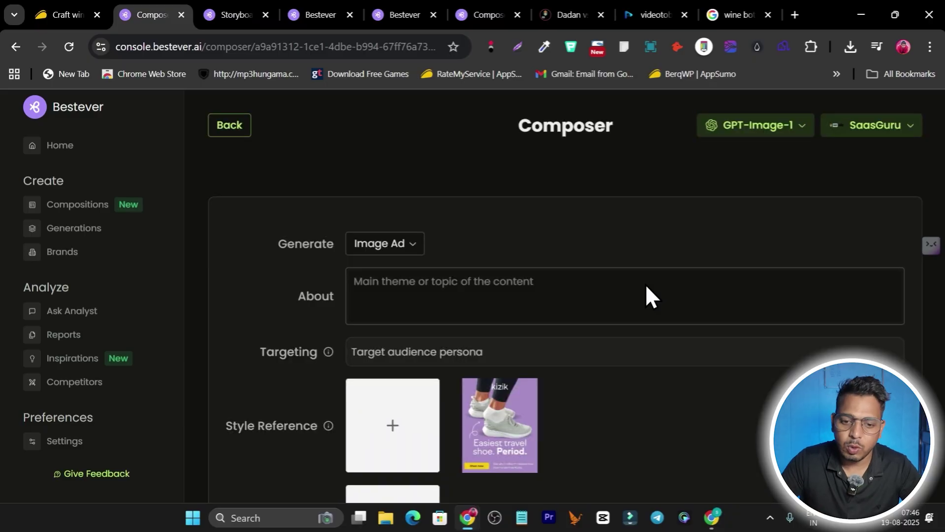
Step: Change the composer's Generate type to Video Ad
scroll(447, 194, "down", 3)
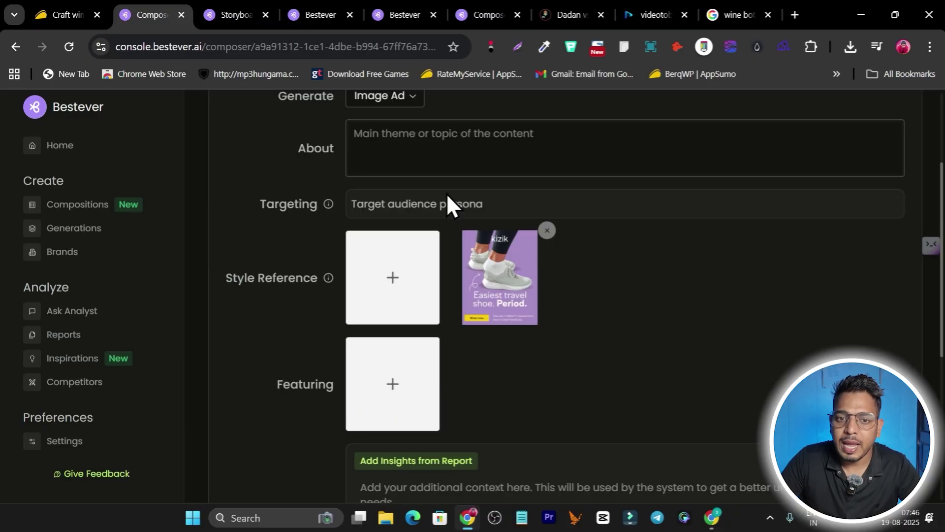
left_click(400, 154)
scroll(399, 158, "up", 3)
left_click(396, 170)
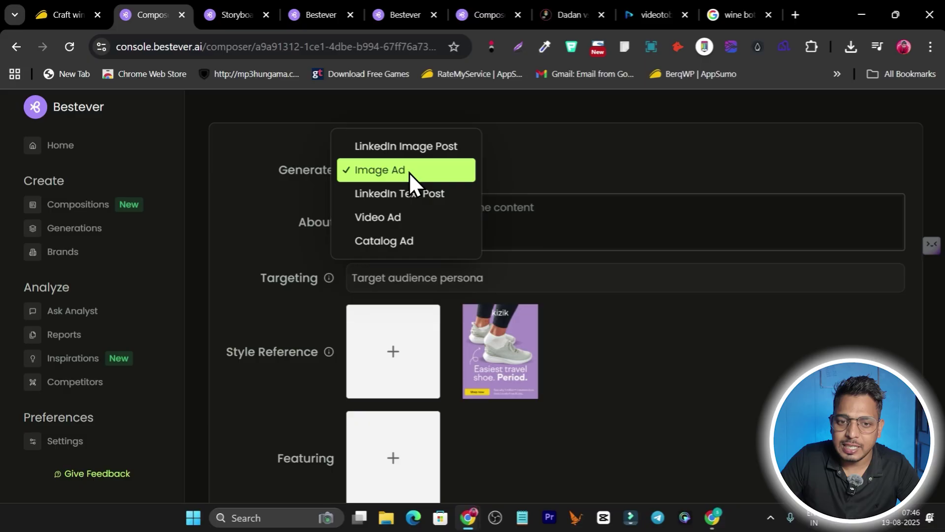
left_click(394, 219)
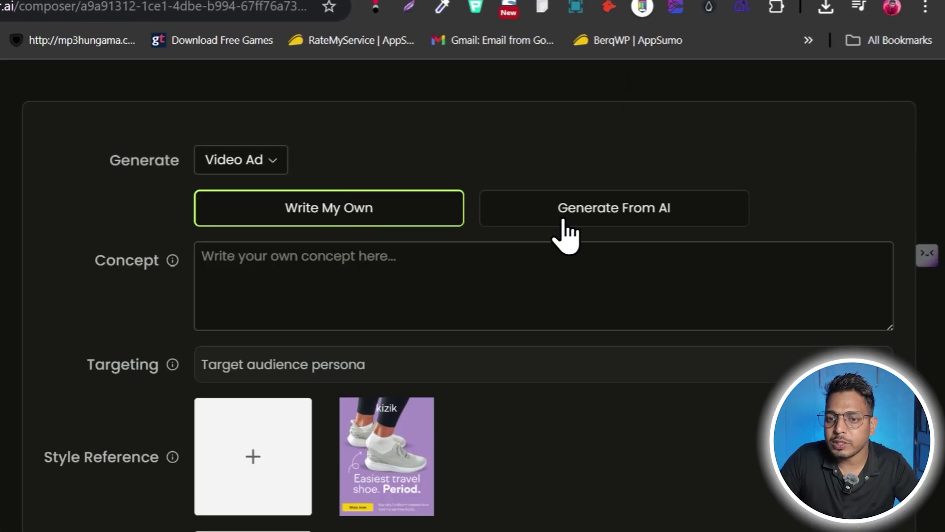
Step: Generate a list of video concepts with AI
left_click(644, 212)
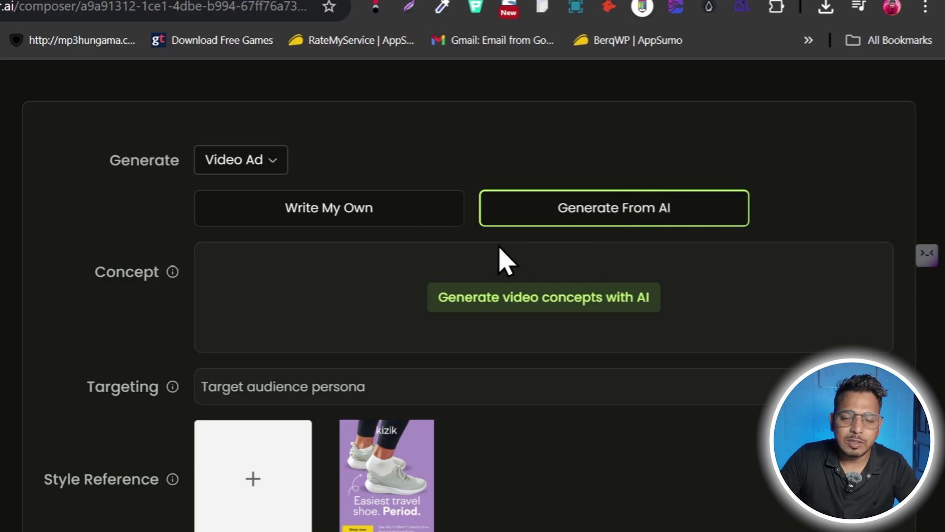
left_click(366, 221)
left_click(601, 207)
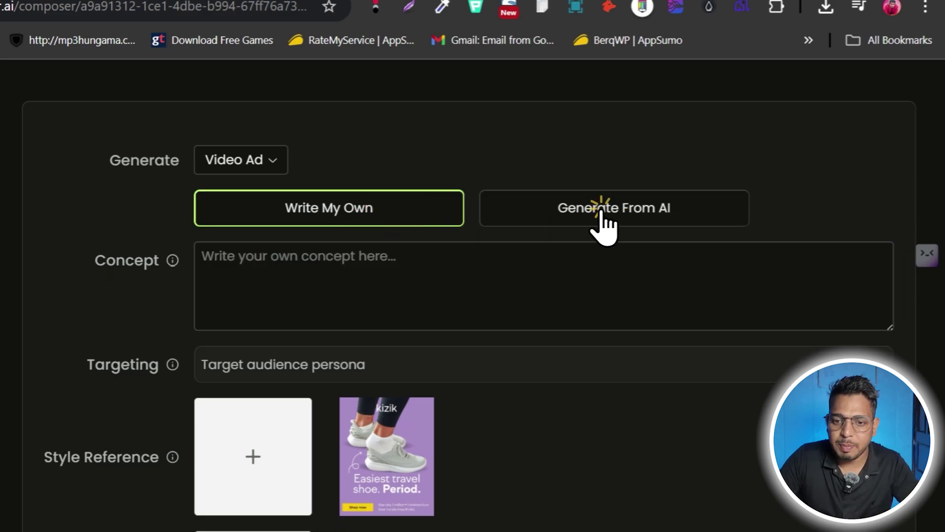
left_click(455, 301)
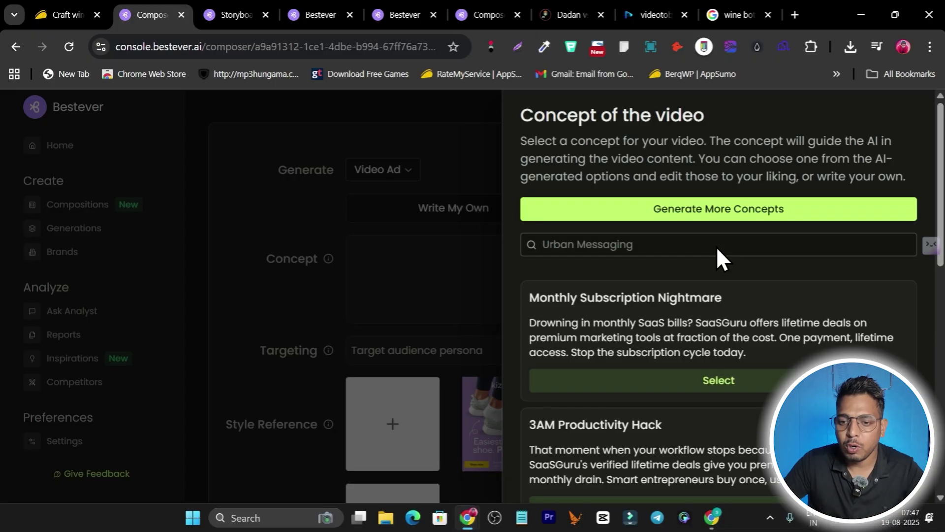
Step: Select the '3AM Productivity Hack' concept for the video ad
scroll(630, 312, "down", 3)
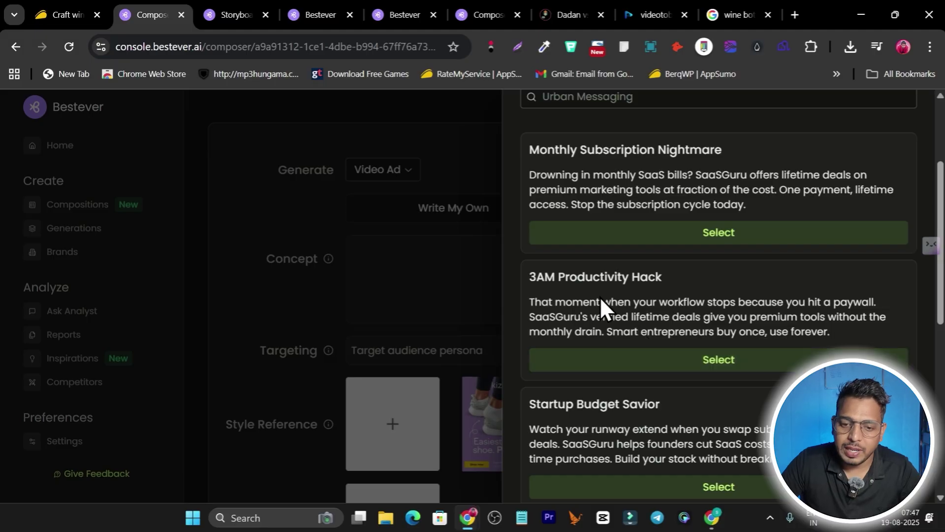
scroll(599, 297, "down", 3)
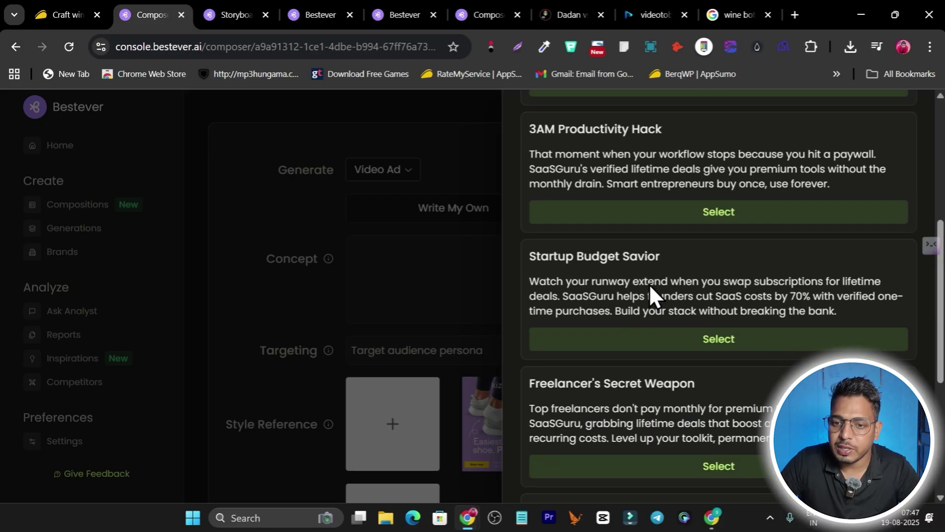
scroll(678, 281, "down", 3)
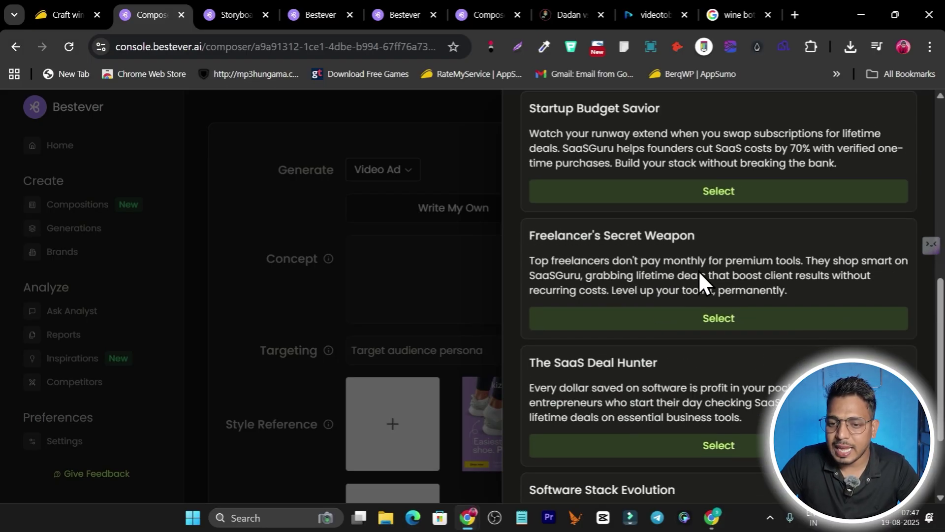
scroll(673, 378, "up", 7)
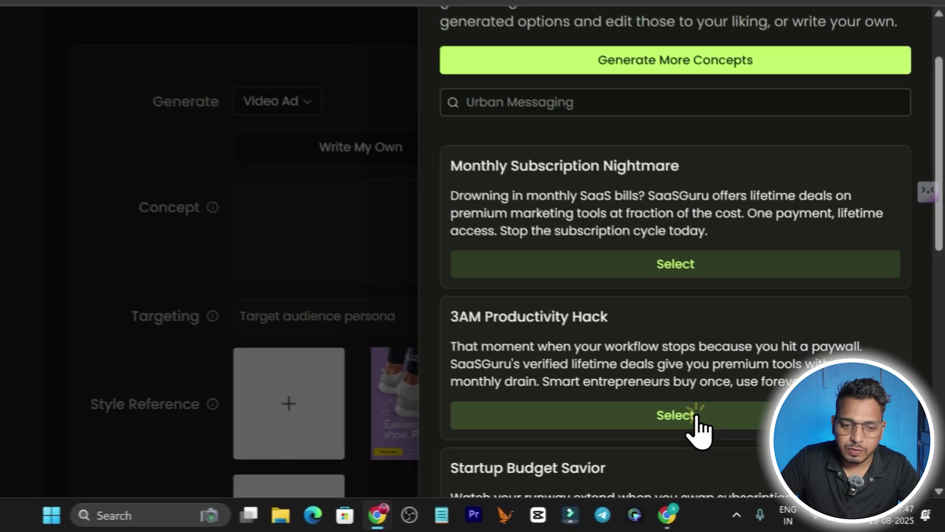
left_click(698, 432)
scroll(512, 266, "down", 2)
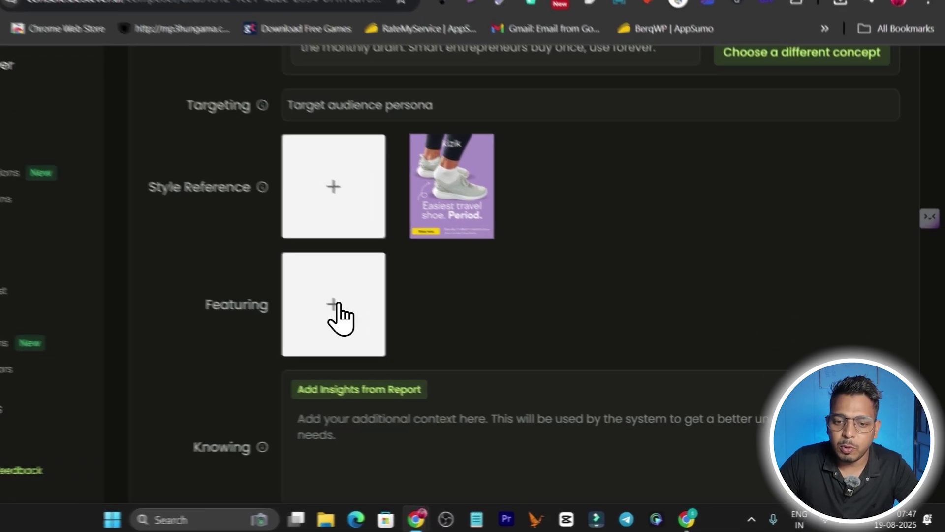
Step: Add the SAAS GURU logo from Recommended Images to the Featuring assets
left_click(397, 333)
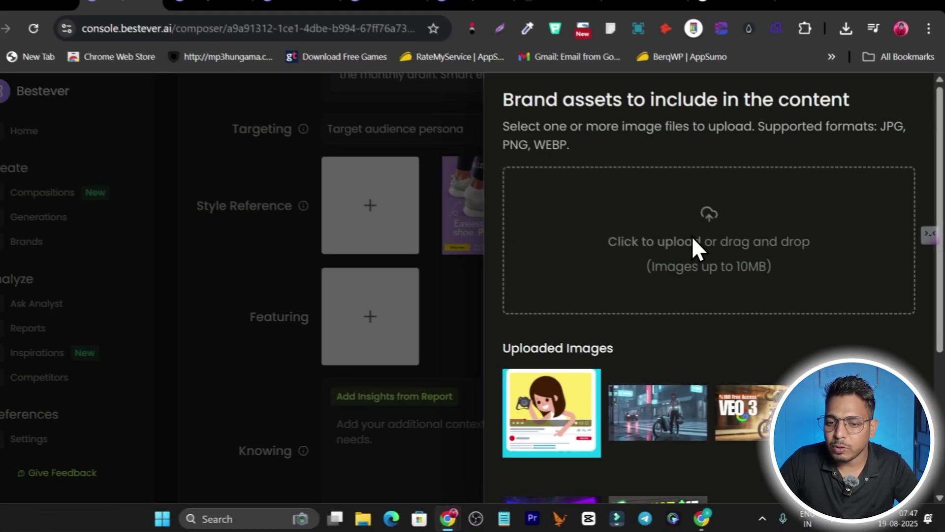
scroll(694, 362, "down", 2)
scroll(666, 330, "down", 1)
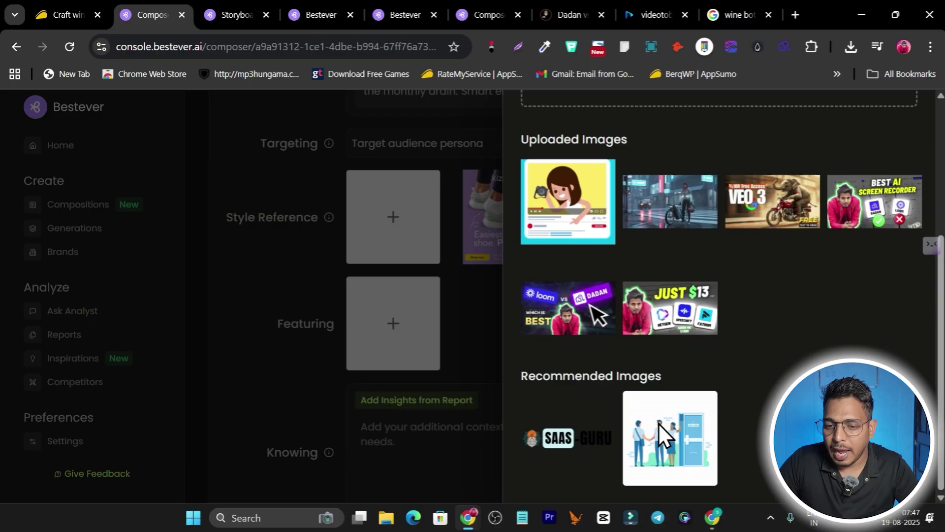
left_click(588, 438)
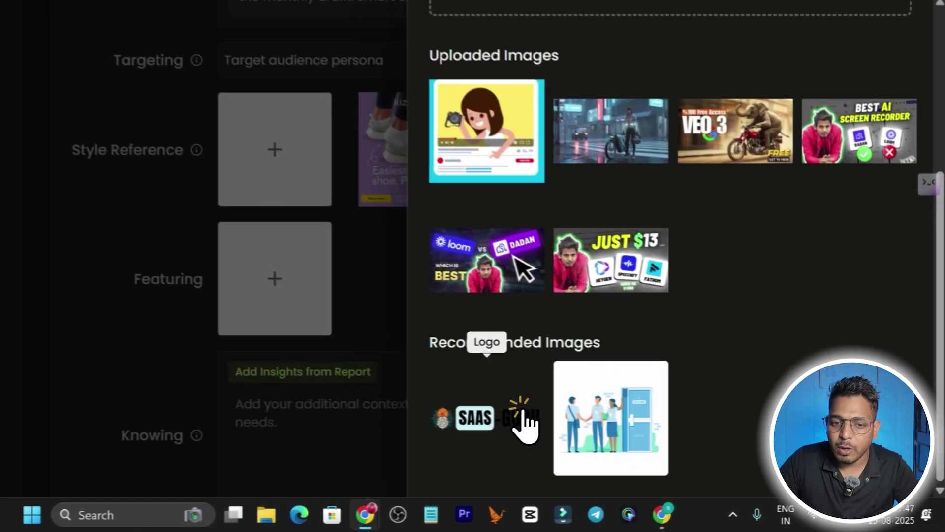
left_click(273, 274)
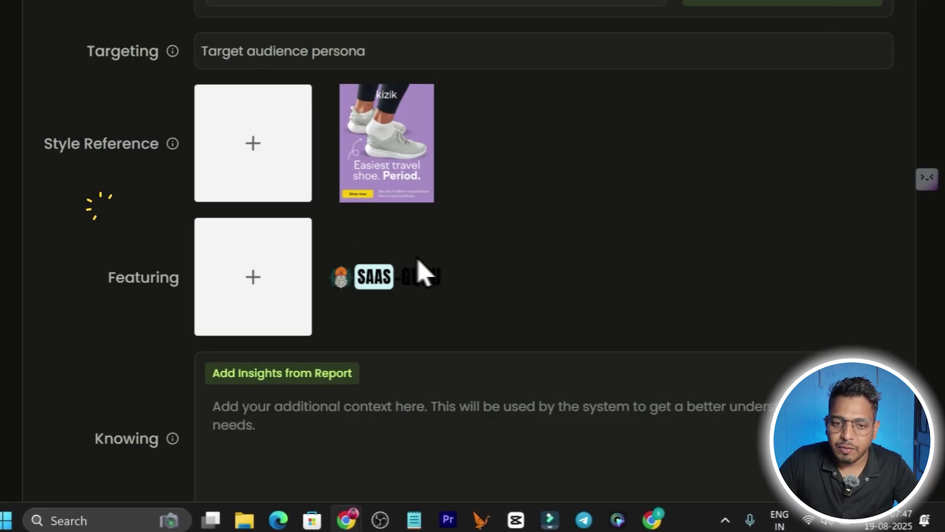
Step: Open the Add Insights from Report panel and close it without adding insights
scroll(525, 312, "down", 5)
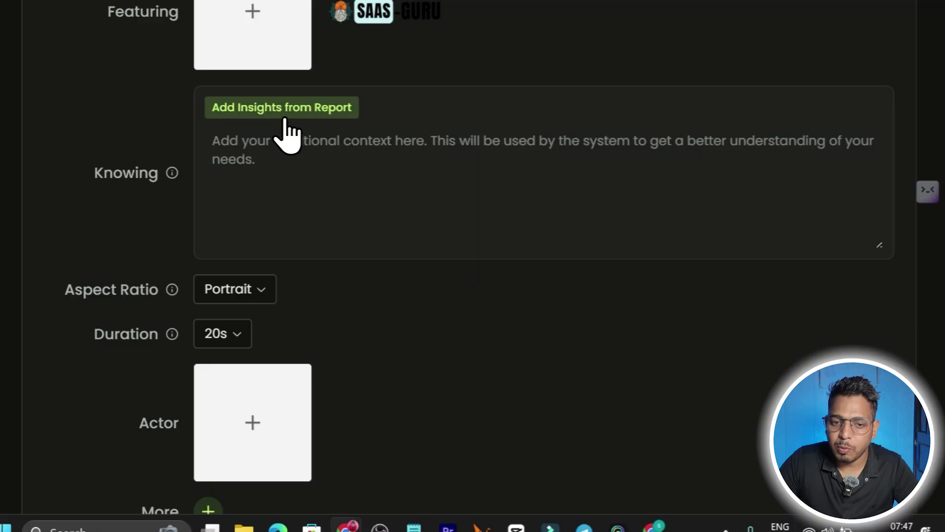
left_click(347, 118)
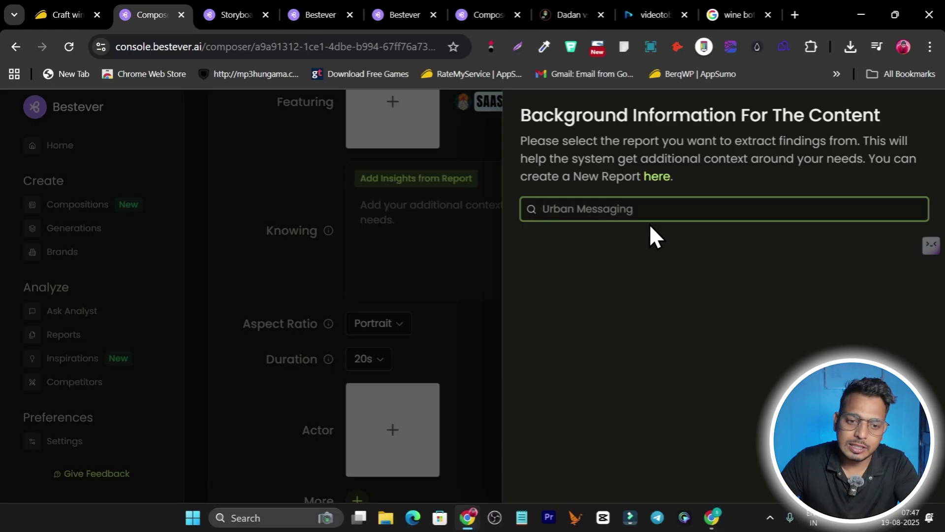
left_click(270, 282)
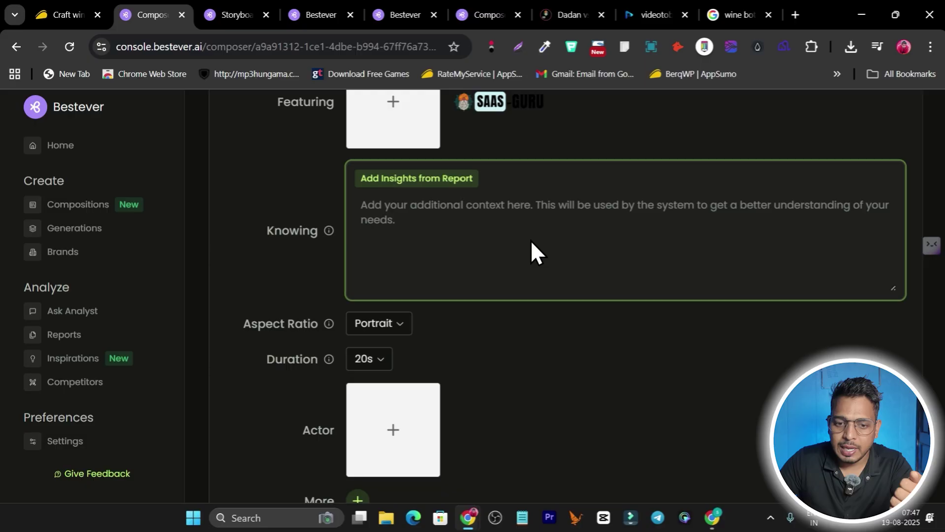
scroll(530, 240, "down", 3)
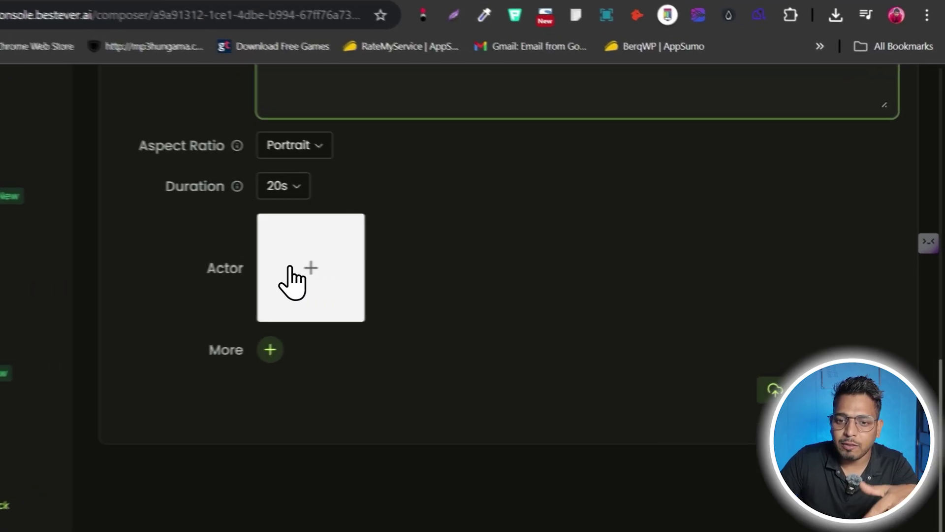
Step: Choose the available actor, generate the storyboard, and manage the Hook scene's used assets
left_click(290, 268)
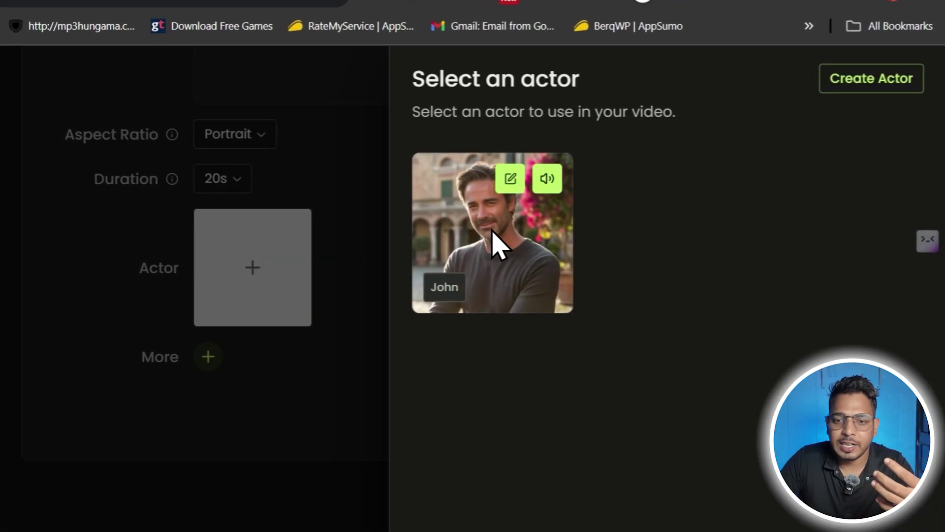
left_click(566, 239)
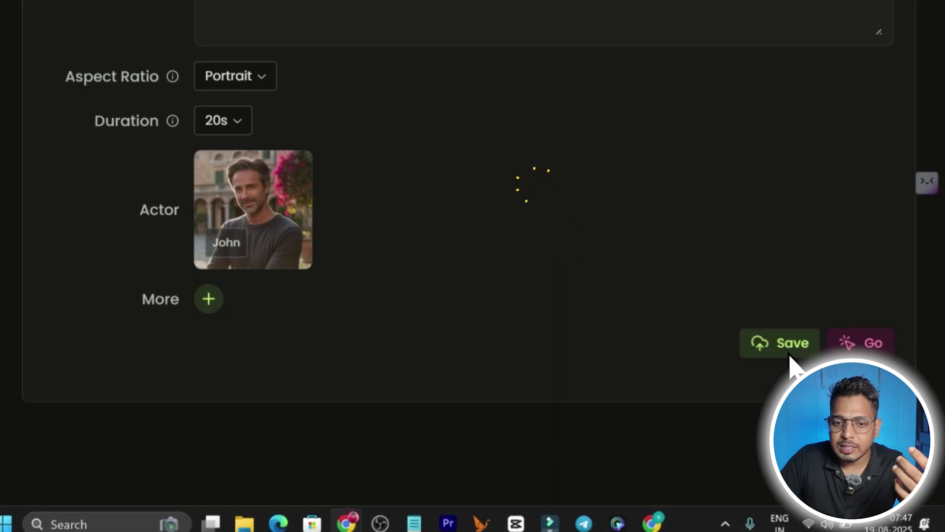
left_click(869, 335)
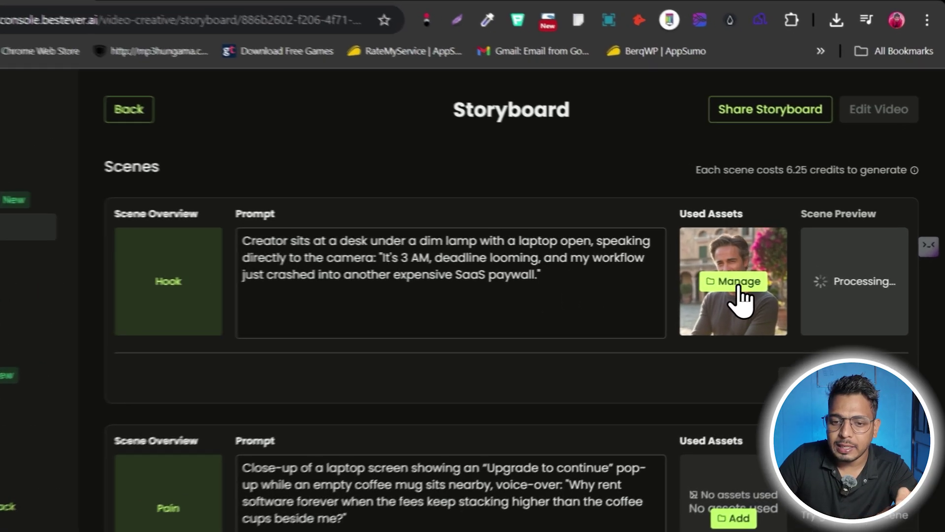
left_click(738, 286)
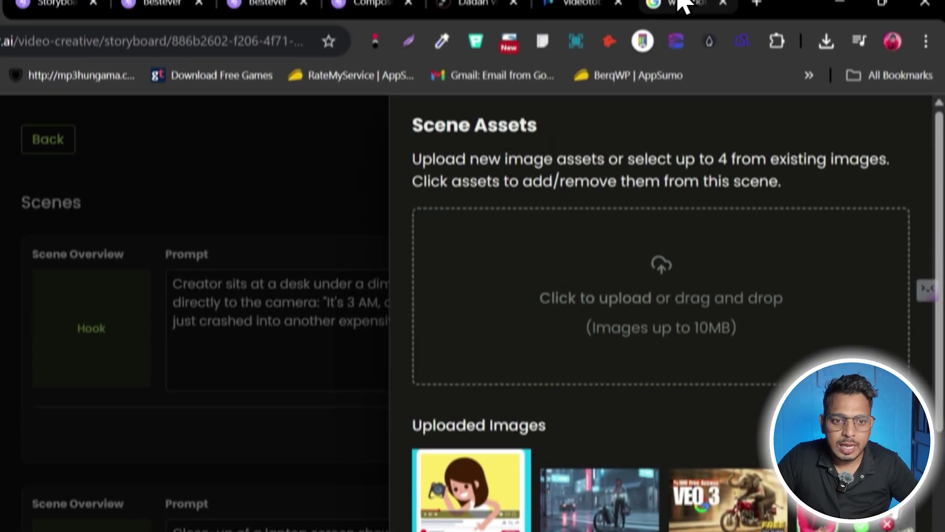
Step: Change the Google Images search from wine bottle to shoe ads
left_click(679, 6)
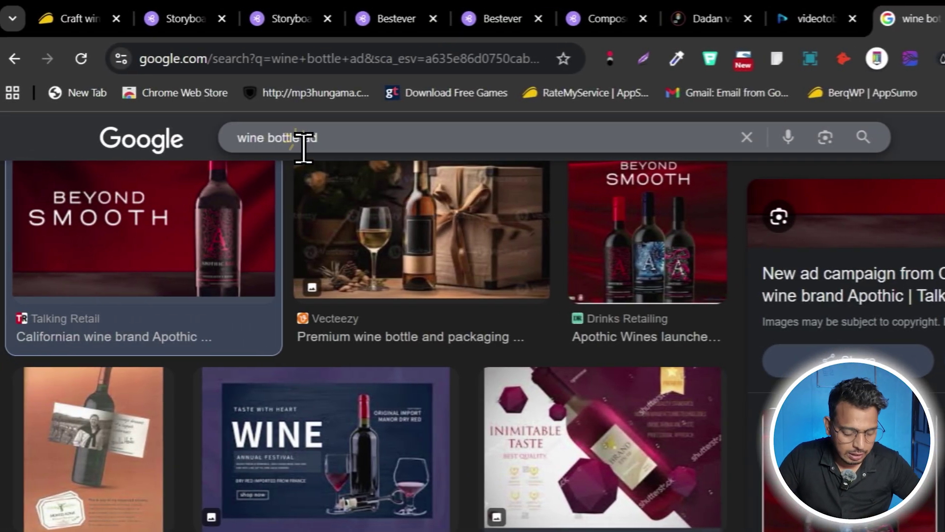
left_click_drag(239, 138, 165, 141)
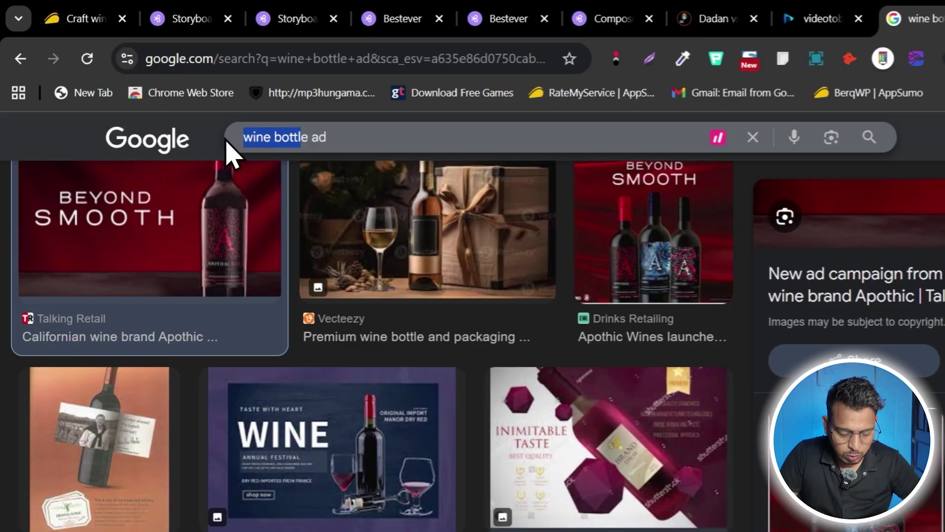
type("shoe")
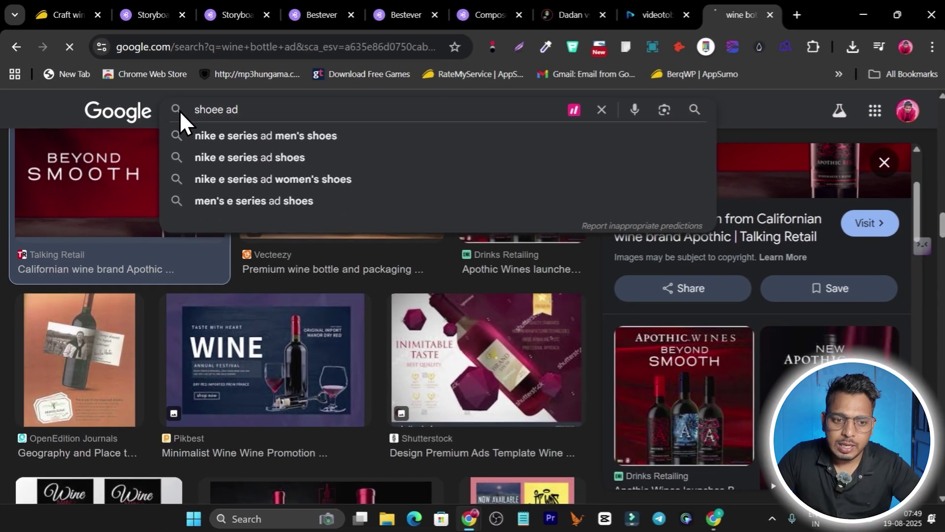
key("Return")
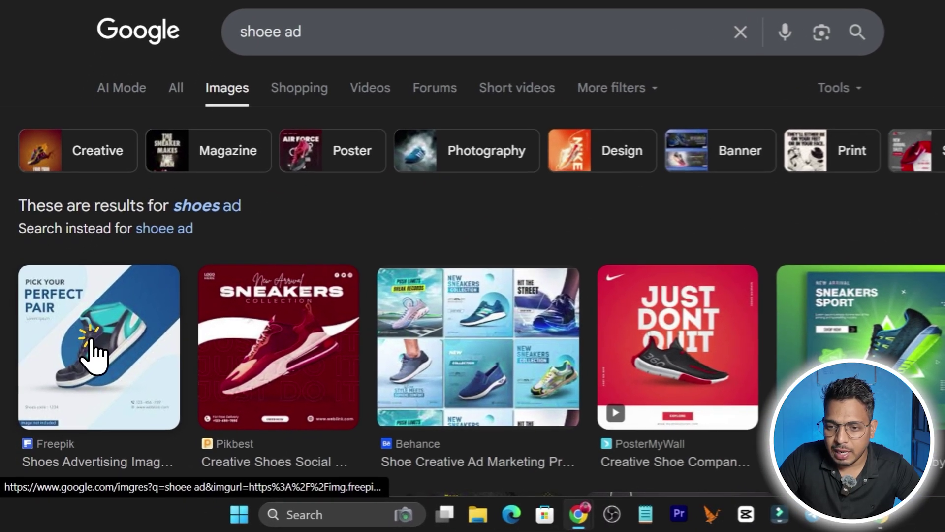
Step: Save the 'New Arrival Sport Shoe' poster as a PNG, then return to Bestever
left_click(79, 384)
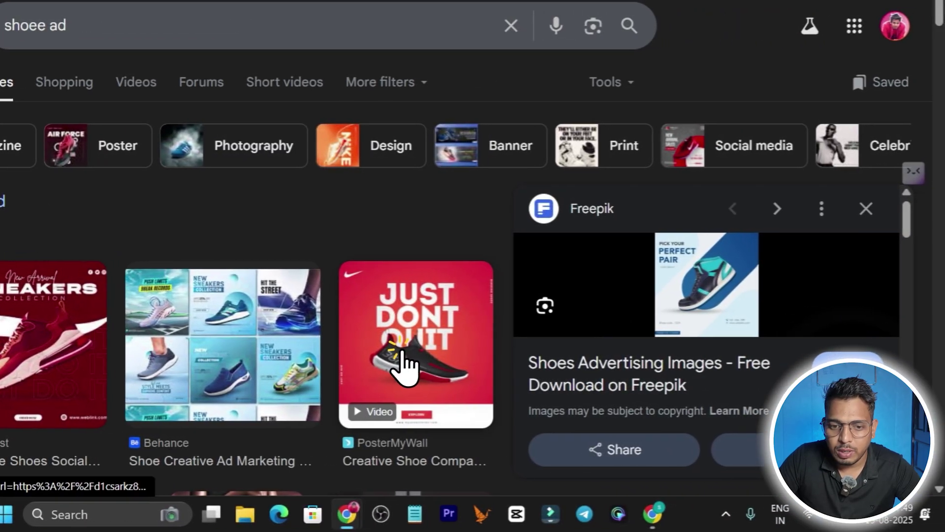
left_click(696, 352)
scroll(419, 345, "down", 6)
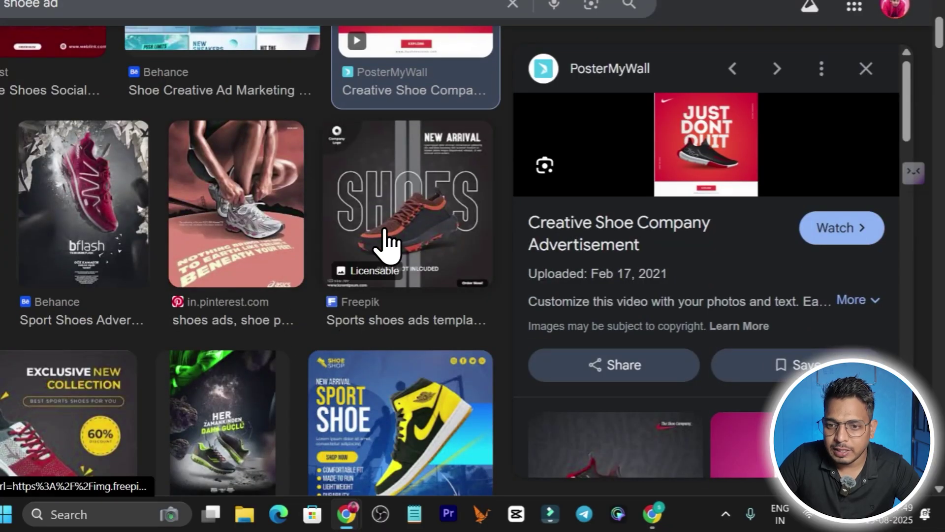
scroll(394, 232, "down", 5)
left_click(415, 180)
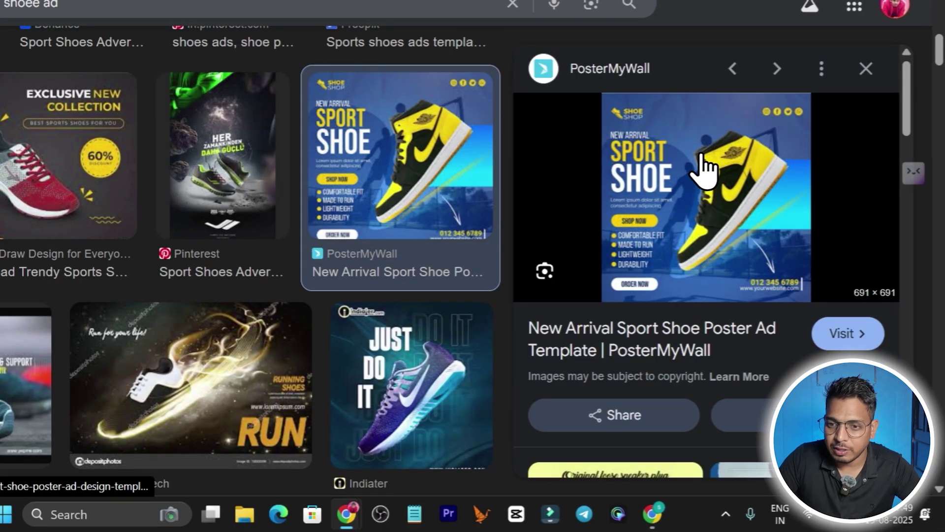
right_click(711, 182)
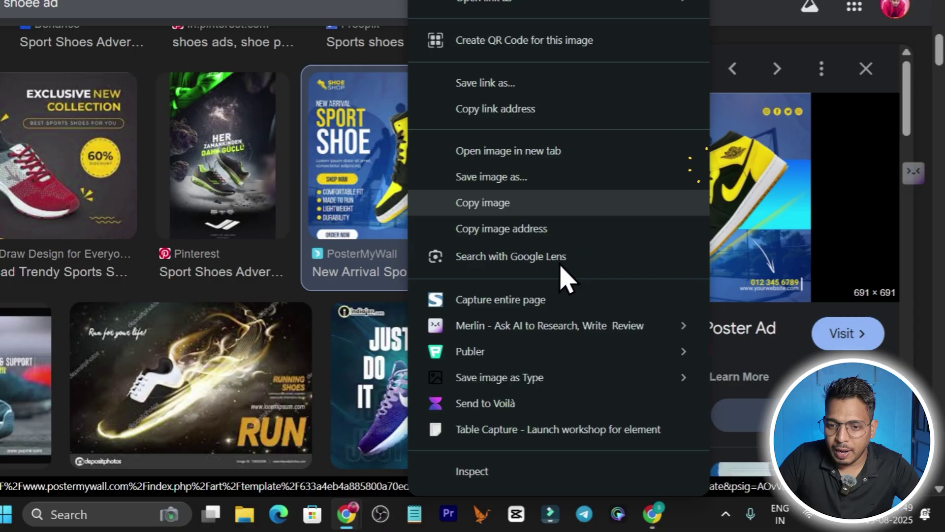
mouse_move(580, 387)
left_click(743, 406)
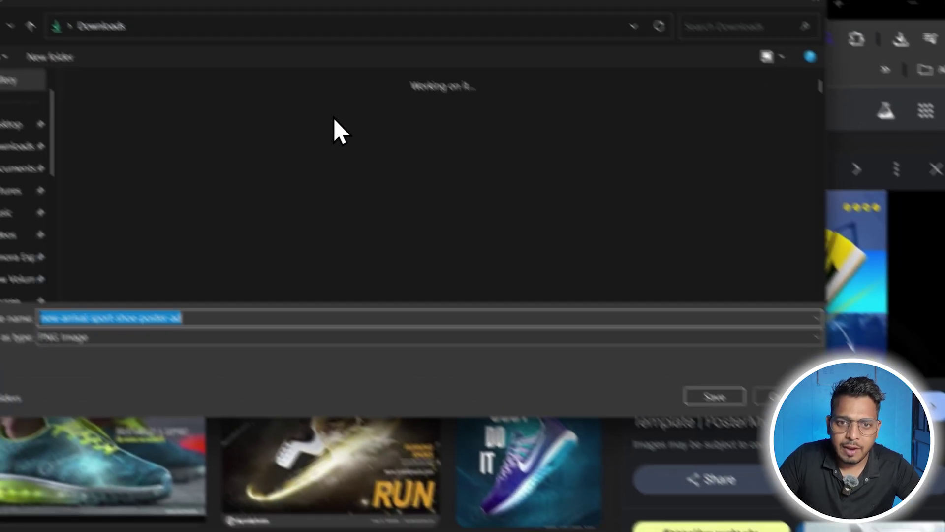
key("Return")
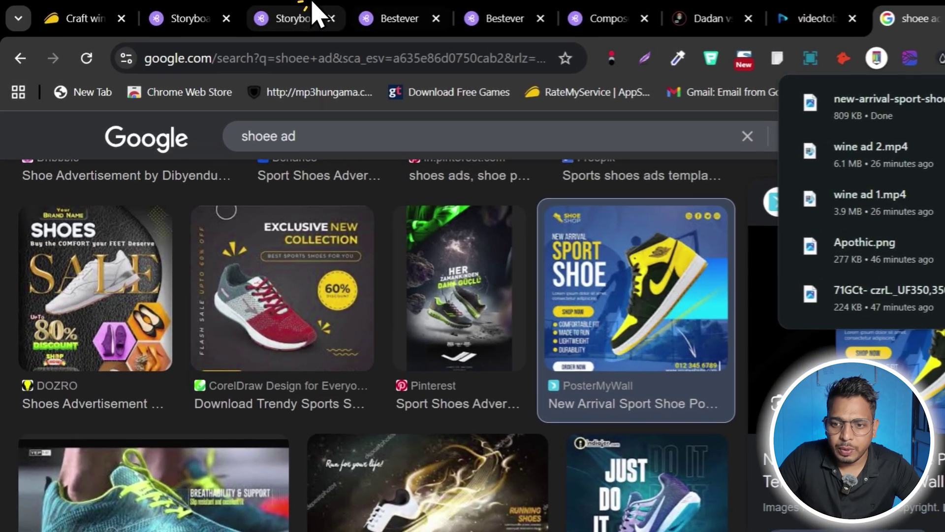
left_click(314, 13)
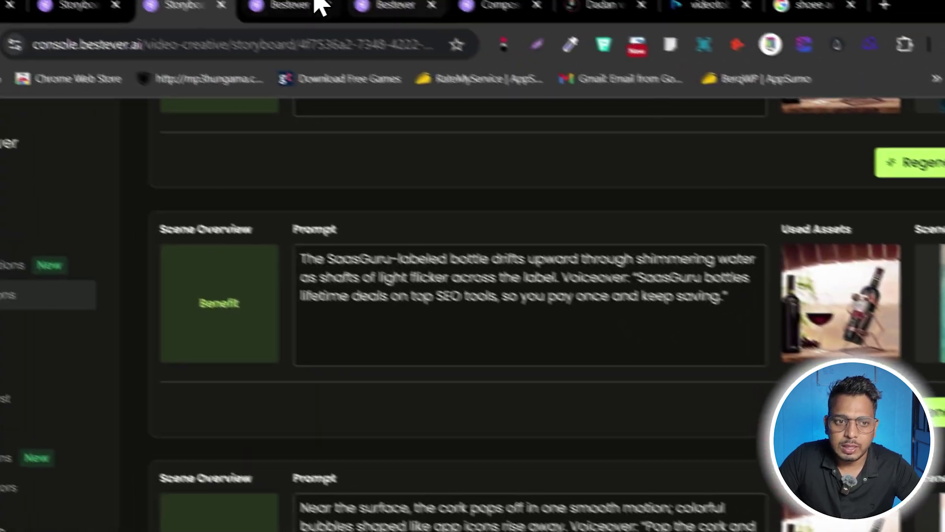
Step: Upload the downloaded sport-shoe poster PNG to the Hook scene's assets beside the actor photo
left_click(323, 11)
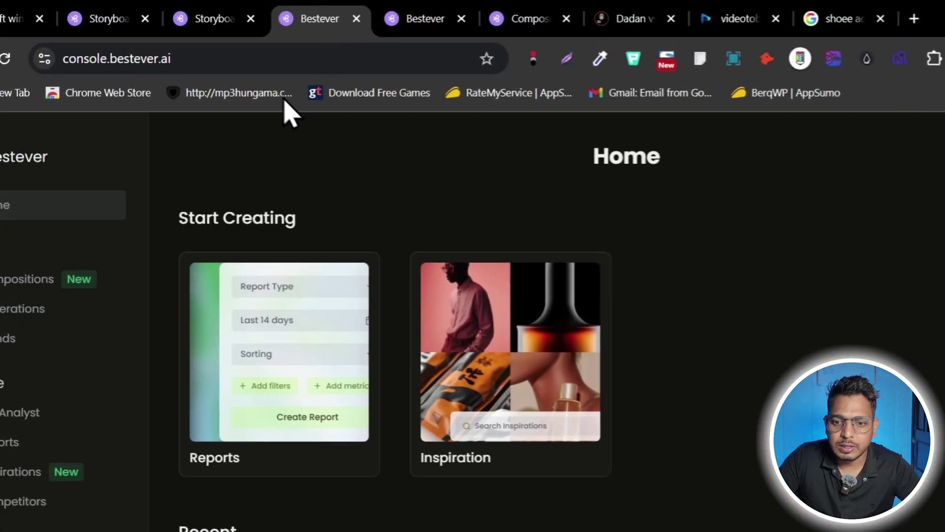
left_click(76, 15)
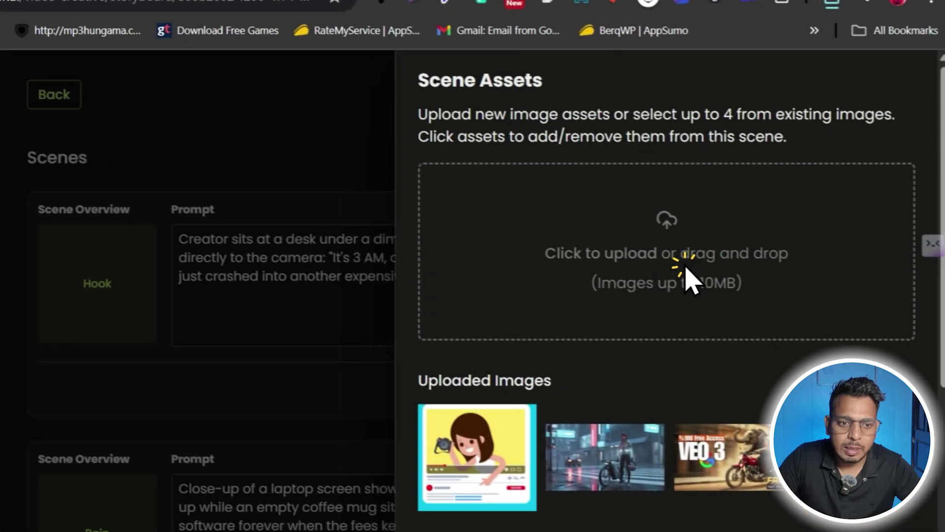
left_click(835, 327)
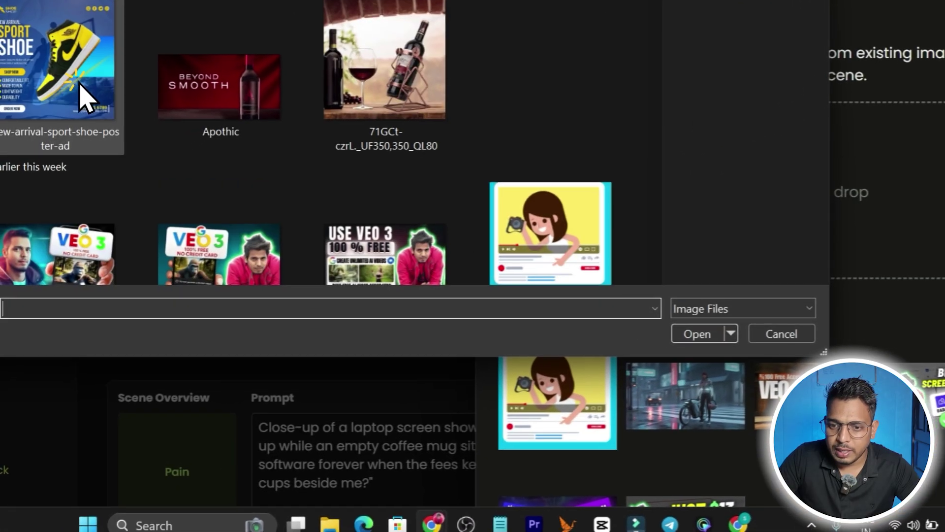
left_click(83, 96)
left_click(690, 337)
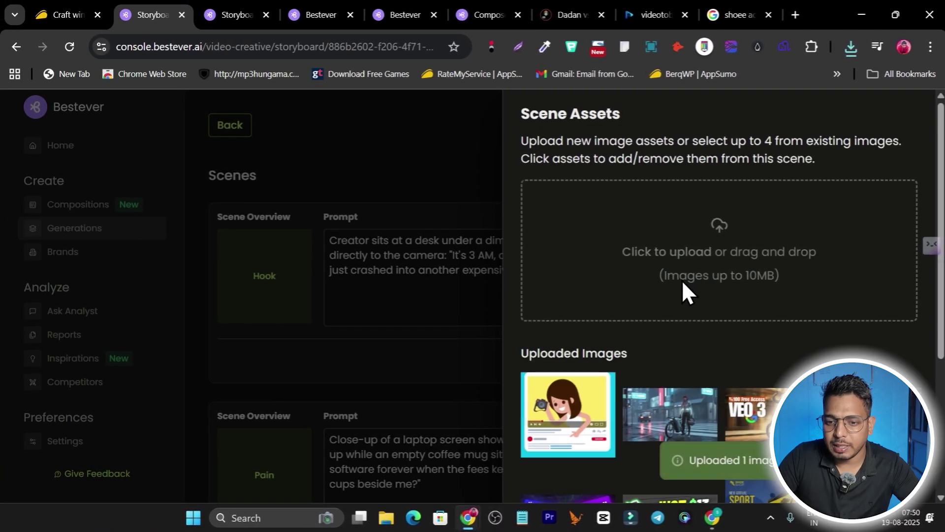
Step: Close the assets panel and return to the storyboard scenes with the Hook scene generating
scroll(790, 338, "down", 5)
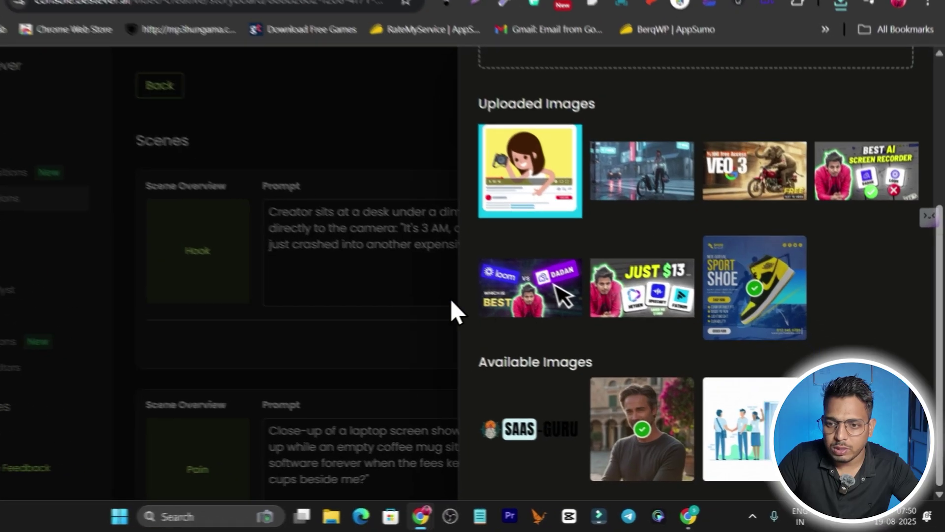
left_click(492, 315)
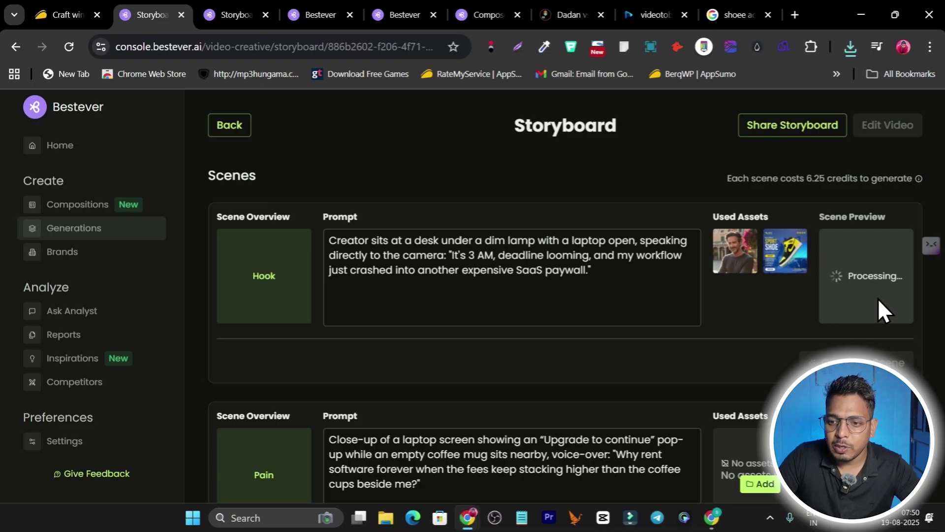
scroll(880, 297, "down", 2)
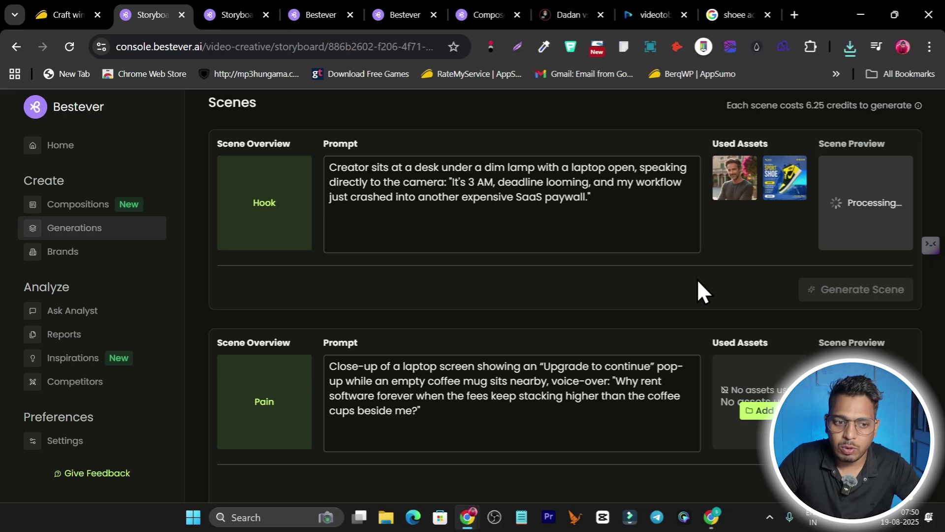
scroll(698, 279, "up", 2)
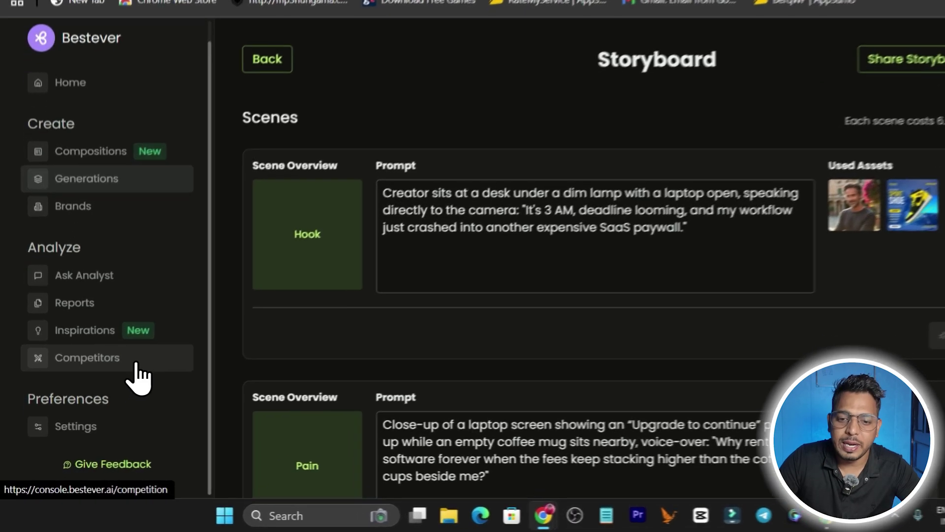
Step: Open the Competitors analysis and select the Red Wine and Blue competitor
left_click(117, 389)
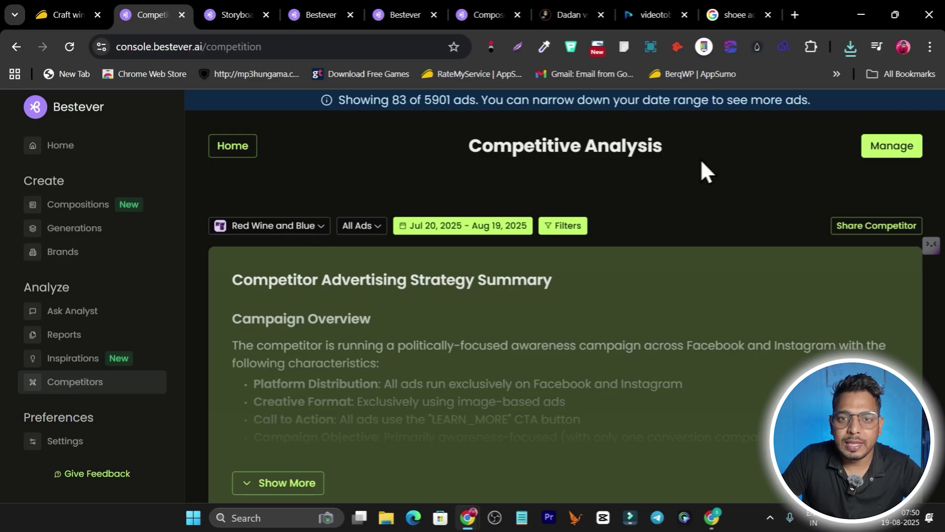
scroll(481, 280, "down", 5)
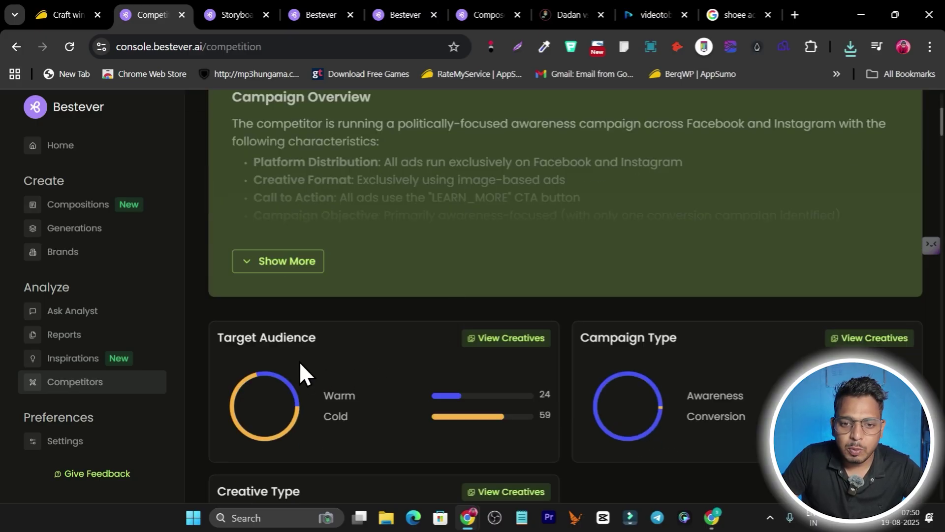
scroll(304, 344, "up", 5)
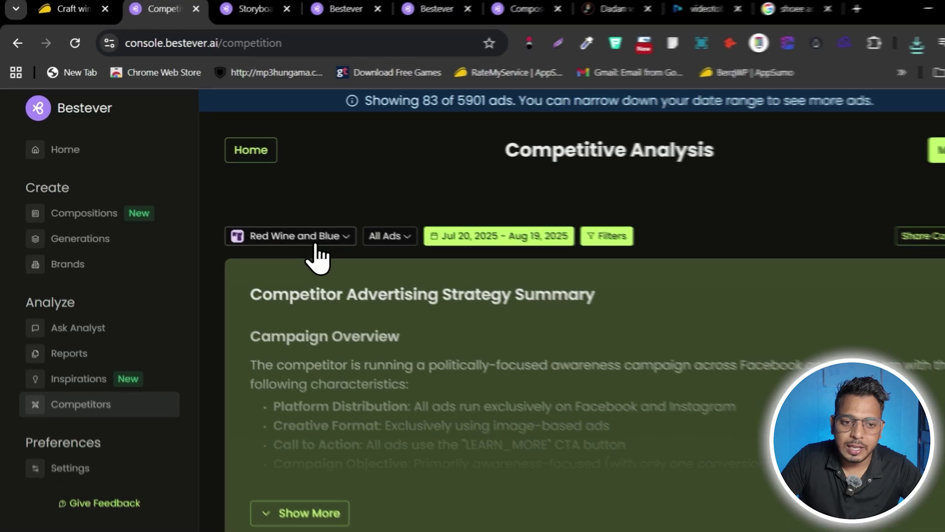
left_click(313, 242)
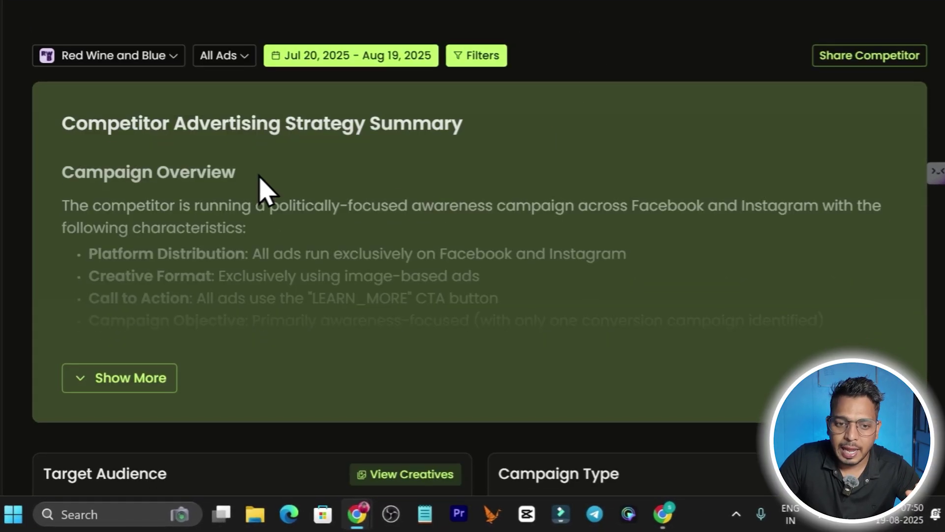
Step: Expand Red Wine and Blue's full strategy summary and browse its ad grid, then switch to AppSumo's Bestever page
left_click(147, 384)
scroll(373, 321, "down", 10)
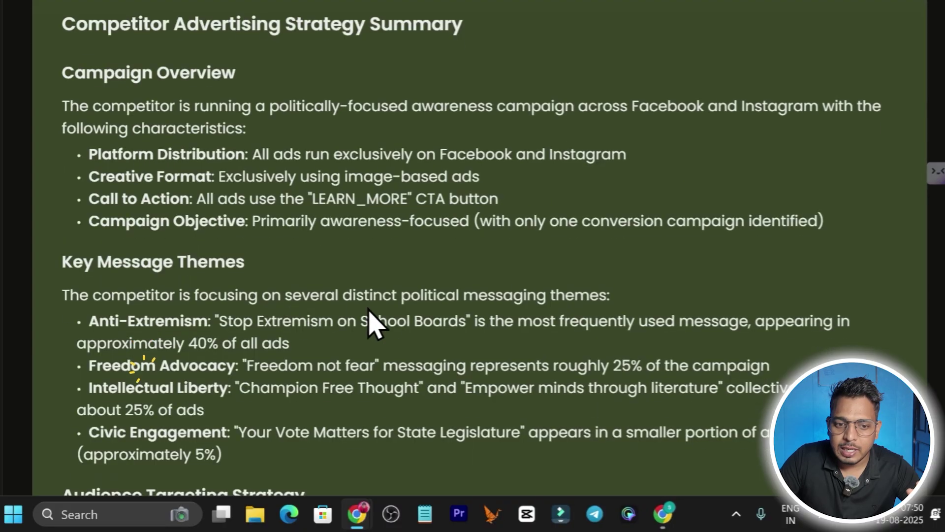
scroll(457, 230, "down", 6)
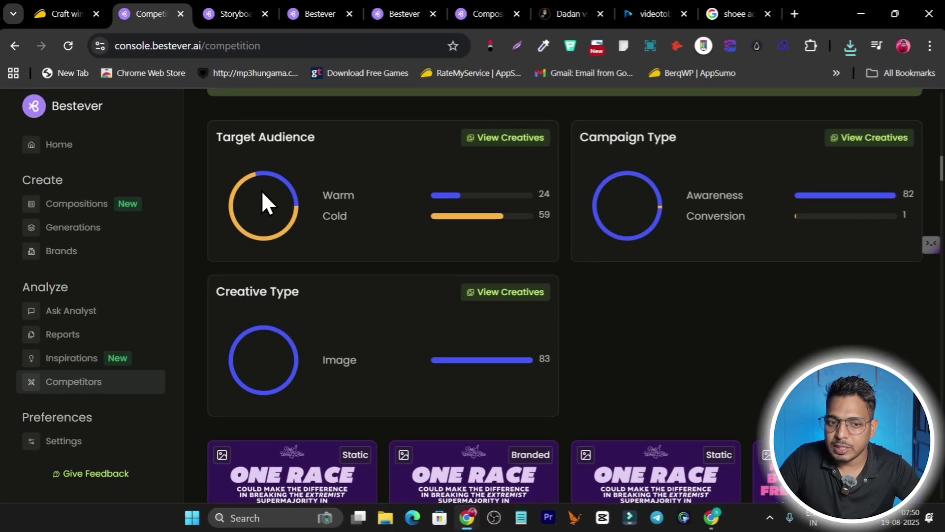
scroll(720, 242, "down", 4)
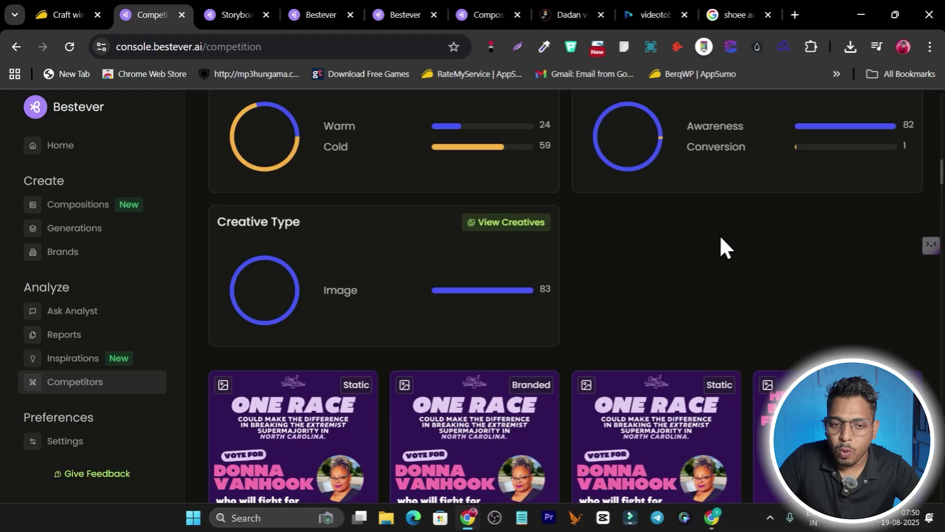
scroll(707, 264, "down", 4)
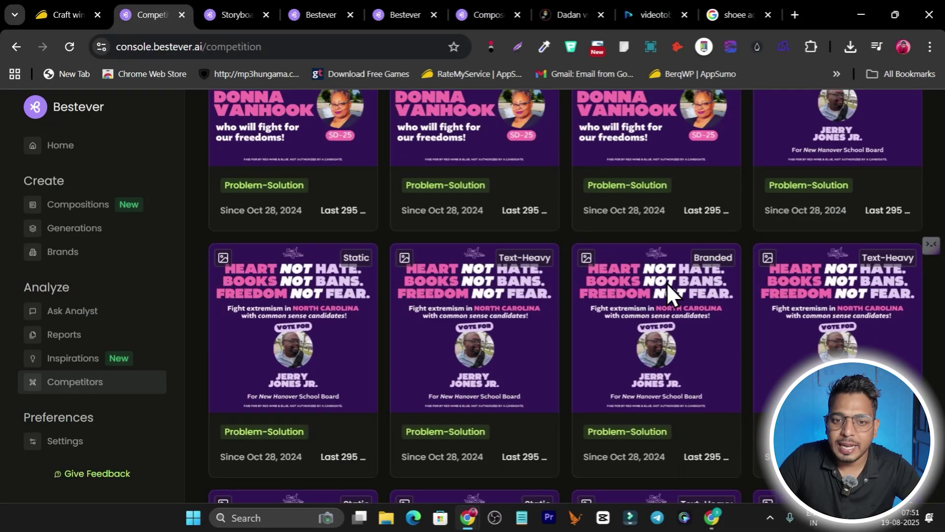
scroll(541, 265, "up", 8)
scroll(478, 268, "down", 7)
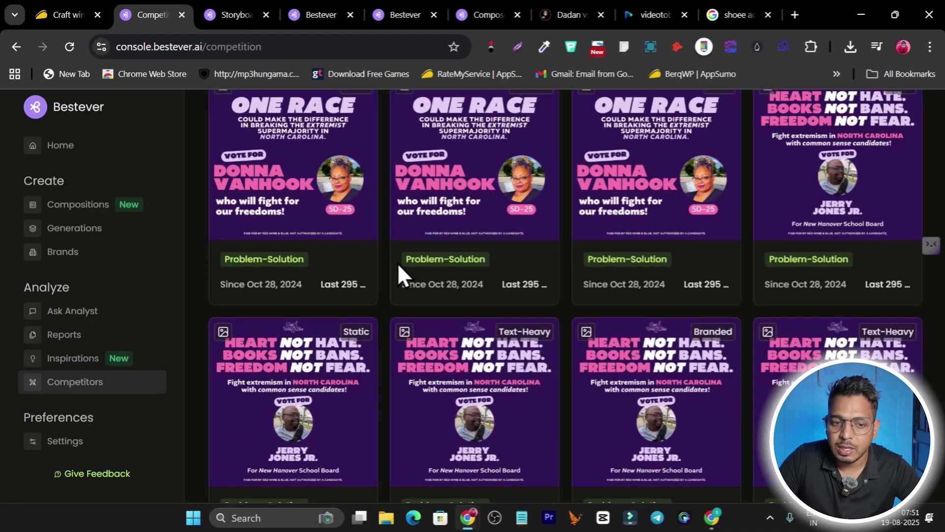
scroll(413, 296, "down", 3)
scroll(453, 303, "down", 8)
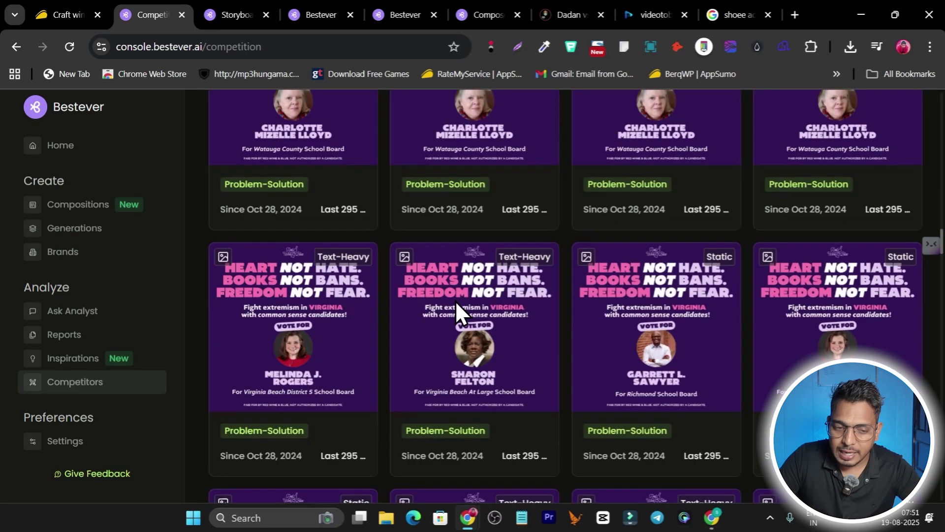
scroll(455, 300, "down", 10)
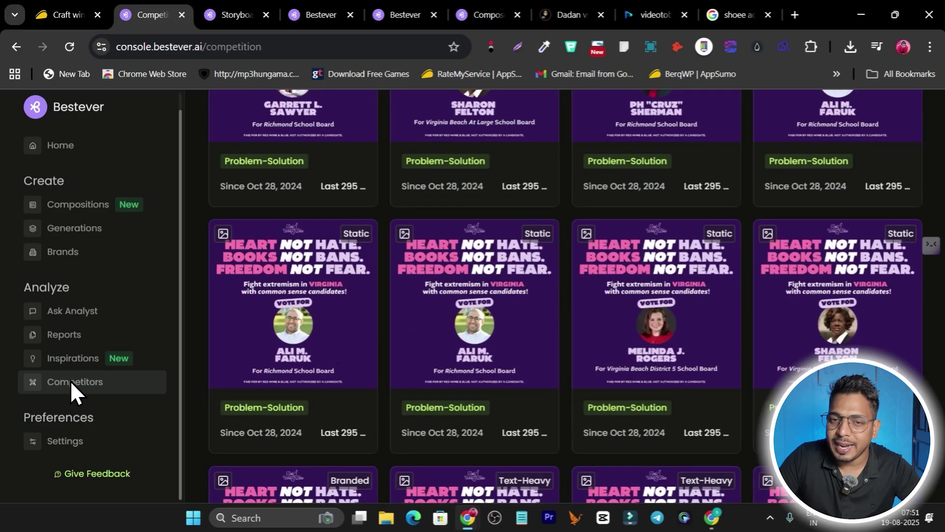
scroll(613, 294, "down", 10)
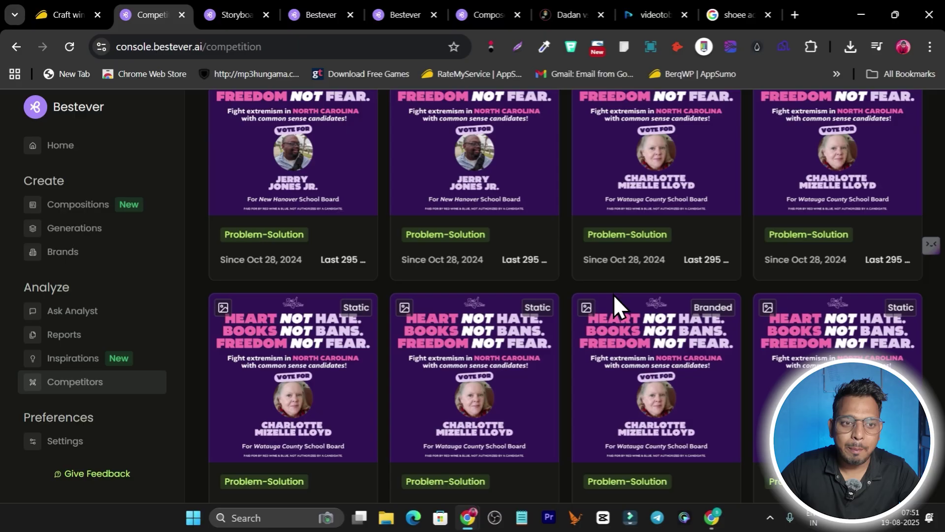
scroll(212, 203, "up", 15)
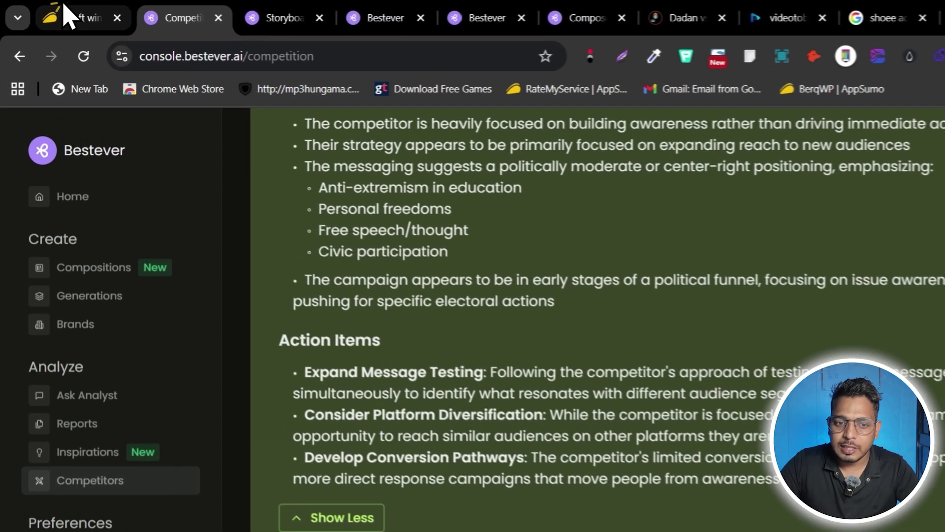
left_click(54, 12)
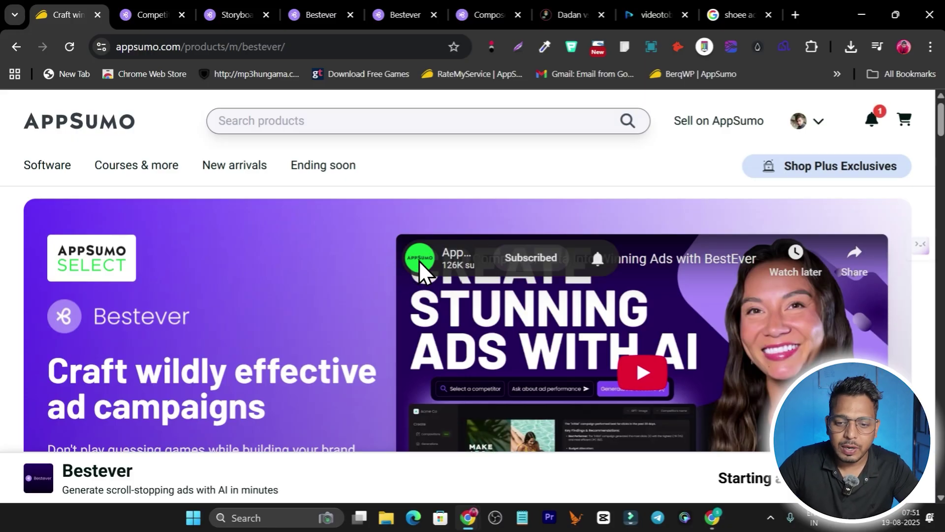
scroll(418, 271, "down", 4)
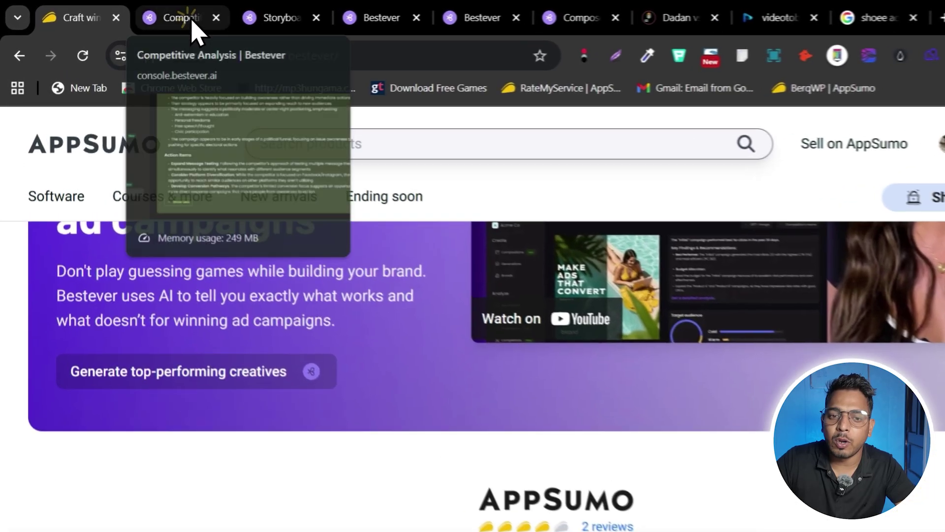
Step: Return to the Red Wine and Blue Competitive Analysis tab, scrolled to the strategy summary at the top
left_click(156, 14)
scroll(476, 285, "up", 10)
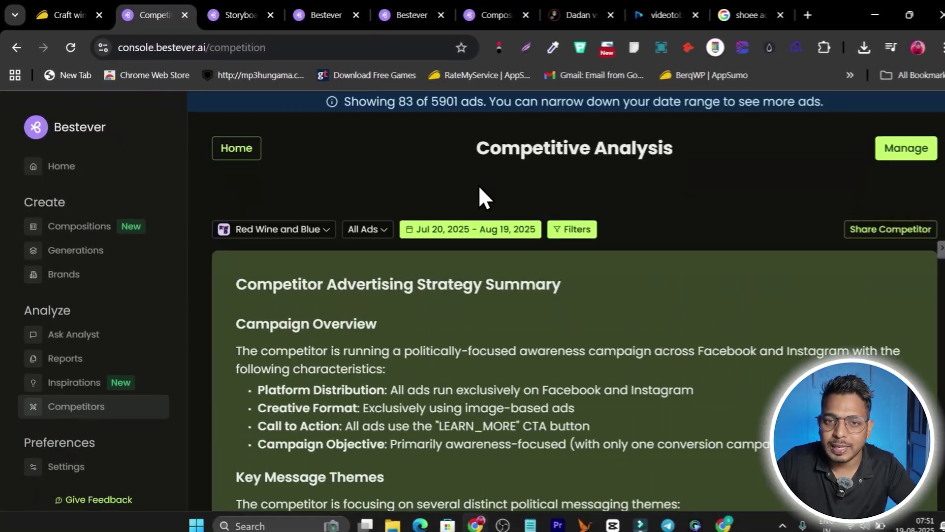